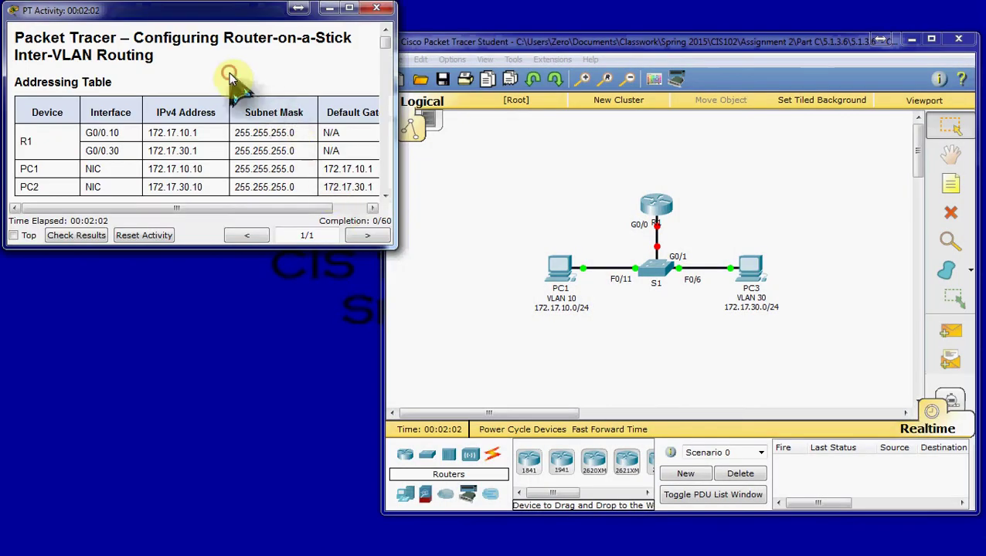
Scroll the addressing table to review R1, PC1 and PC2 addresses, then bring the topology forward
{"action": "scroll", "coordinate": [287, 112], "scroll_direction": "down", "scroll_amount": 2}
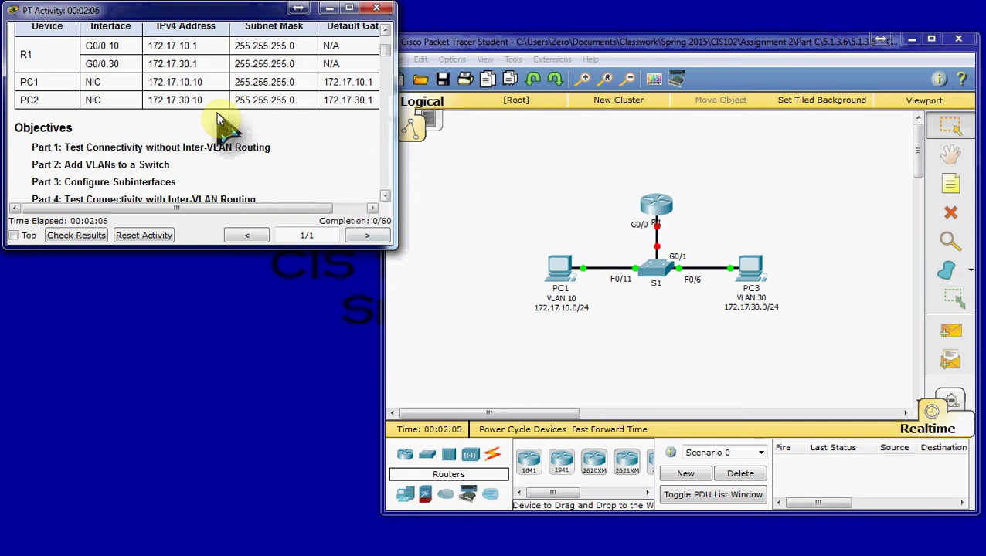
{"action": "scroll", "coordinate": [272, 139], "scroll_direction": "up", "scroll_amount": 1}
{"action": "scroll", "coordinate": [273, 139], "scroll_direction": "up", "scroll_amount": 1}
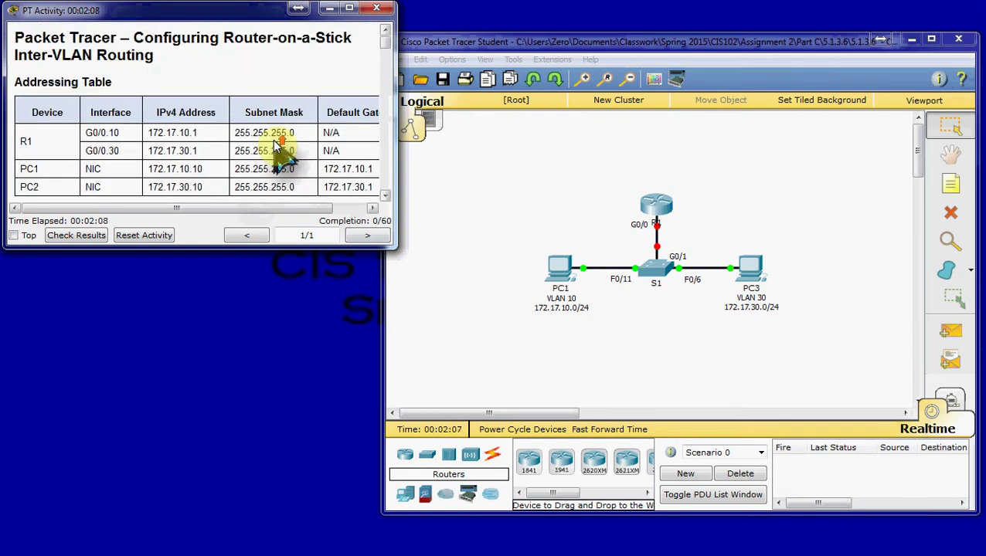
{"action": "scroll", "coordinate": [273, 139], "scroll_direction": "down", "scroll_amount": 1}
{"action": "scroll", "coordinate": [273, 139], "scroll_direction": "up", "scroll_amount": 1}
{"action": "scroll", "coordinate": [339, 149], "scroll_direction": "down", "scroll_amount": 1}
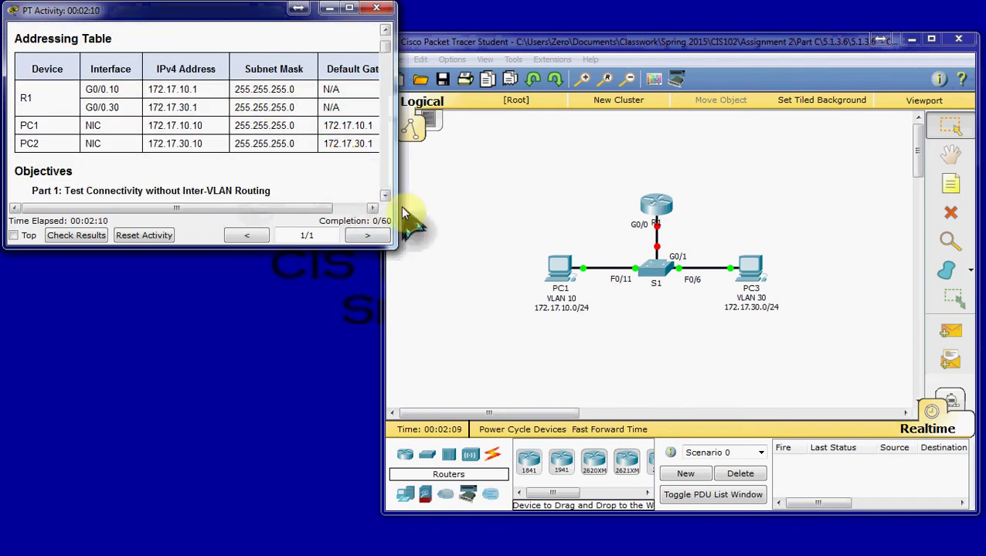
{"action": "left_click", "coordinate": [814, 155]}
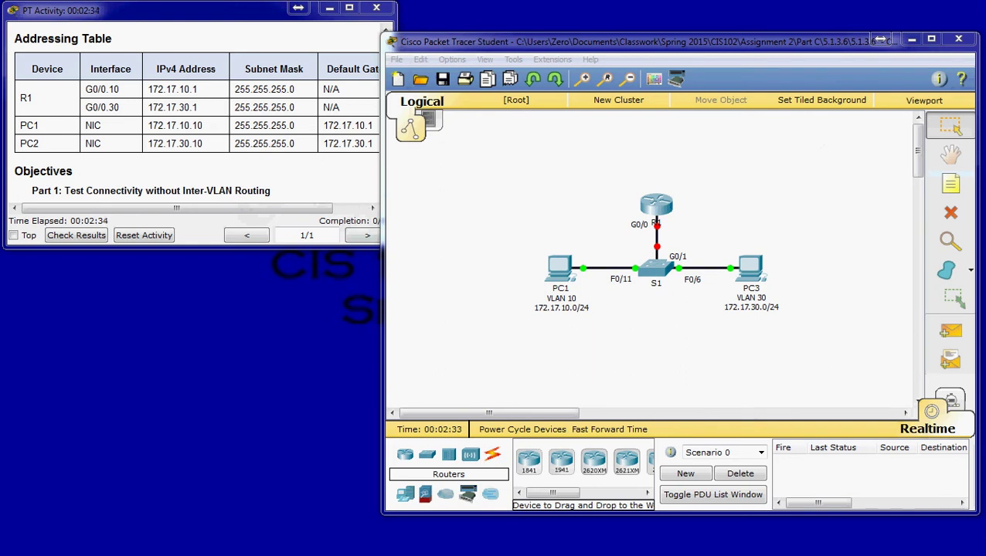
{"action": "left_click", "coordinate": [635, 431]}
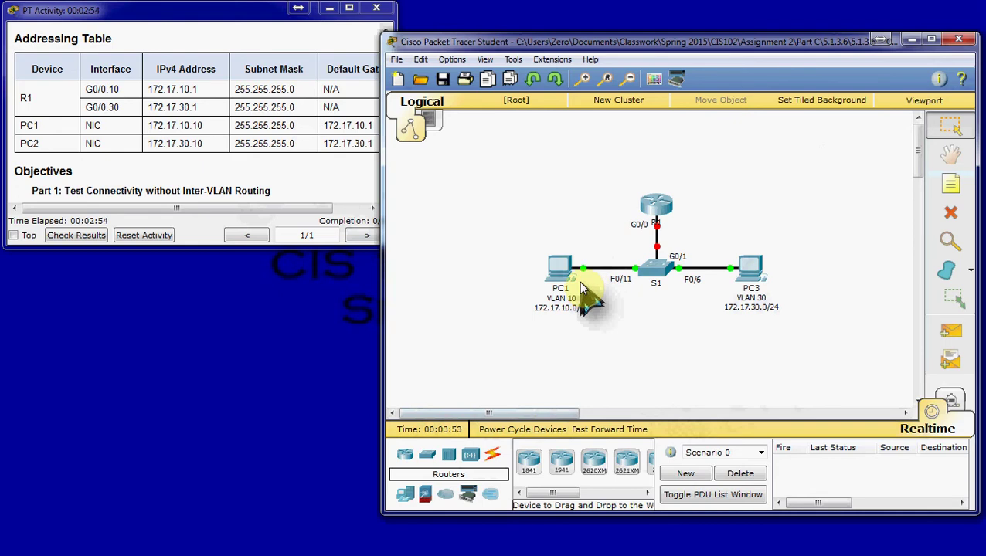
Open PC1's Desktop Command Prompt
{"action": "left_click", "coordinate": [560, 272]}
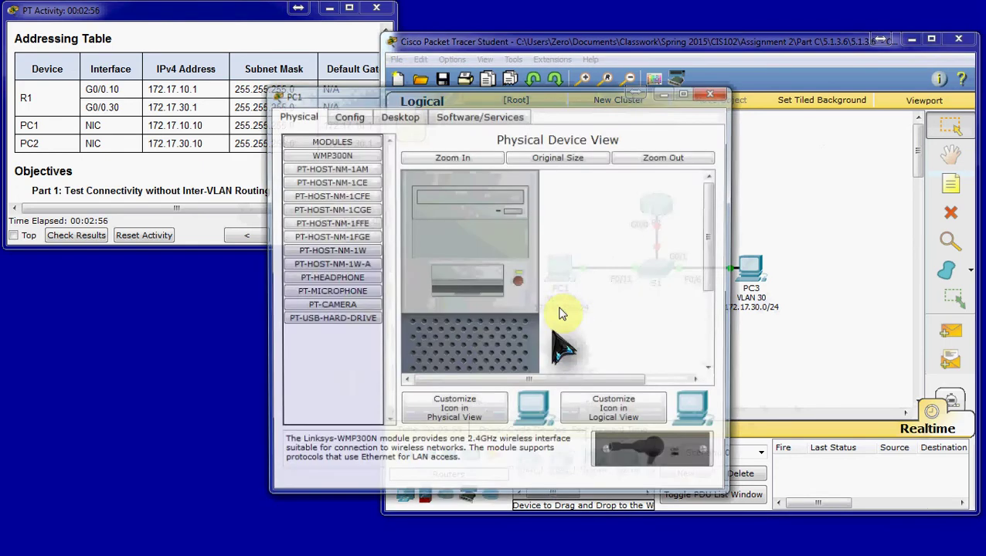
{"action": "left_click", "coordinate": [398, 115]}
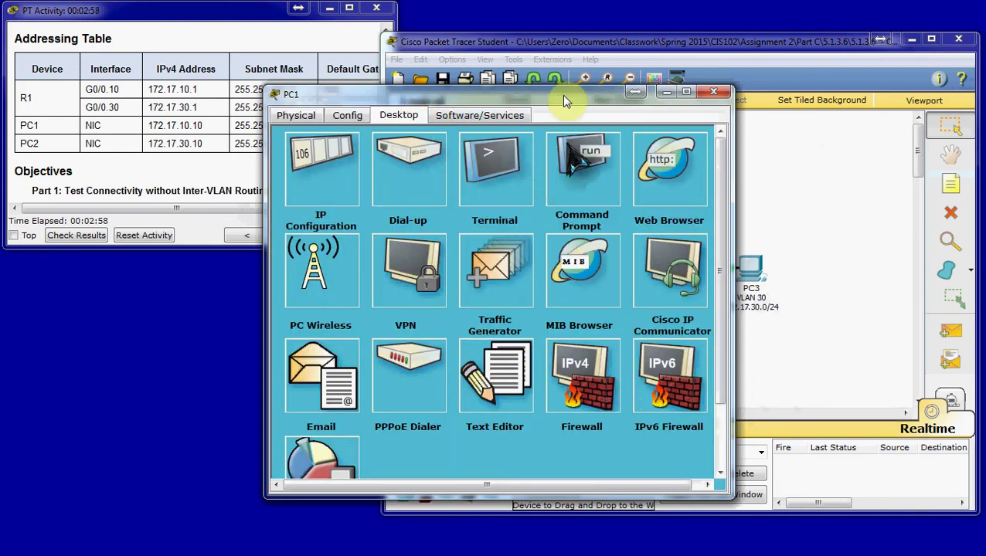
{"action": "left_click_drag", "start_coordinate": [562, 93], "coordinate": [690, 81]}
{"action": "left_click", "coordinate": [705, 173]}
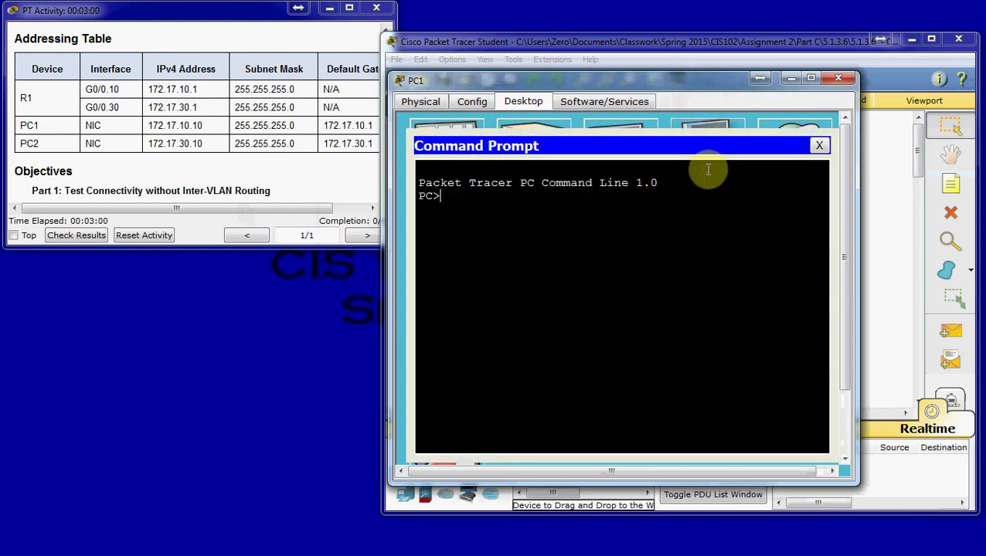
Ping 172.17.30.10 from PC1, see it time out, and close PC1's window
{"action": "type", "text": "ping"}
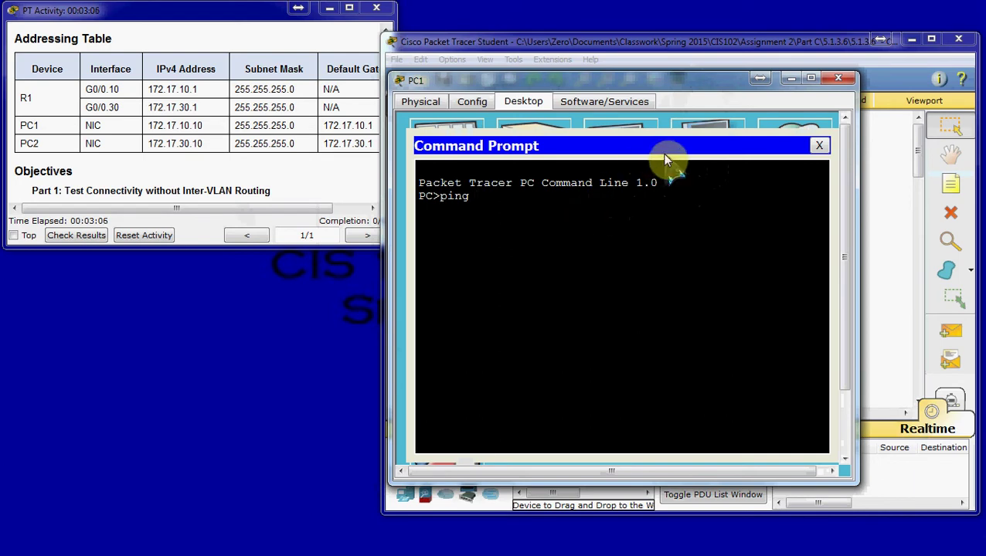
{"action": "left_click", "coordinate": [881, 130]}
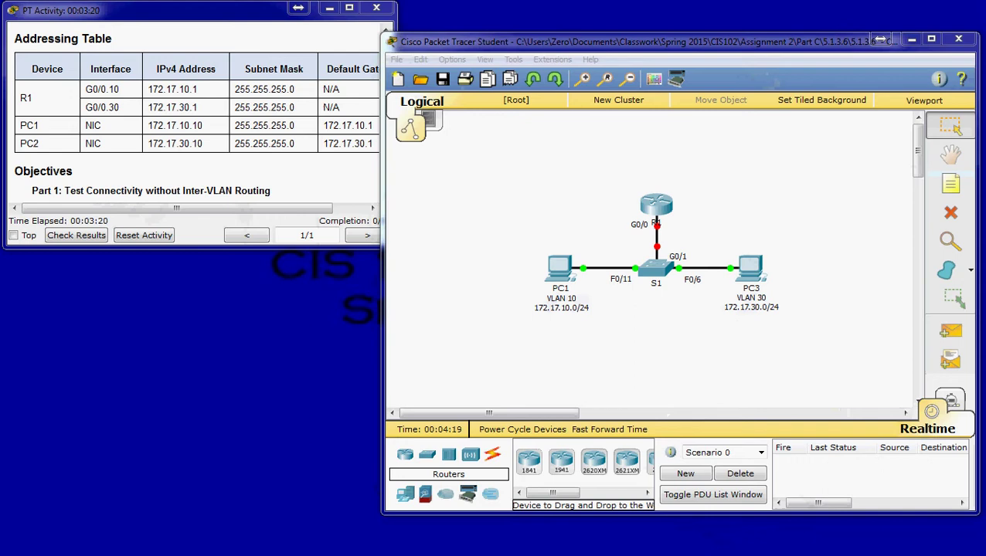
{"action": "left_click", "coordinate": [540, 555]}
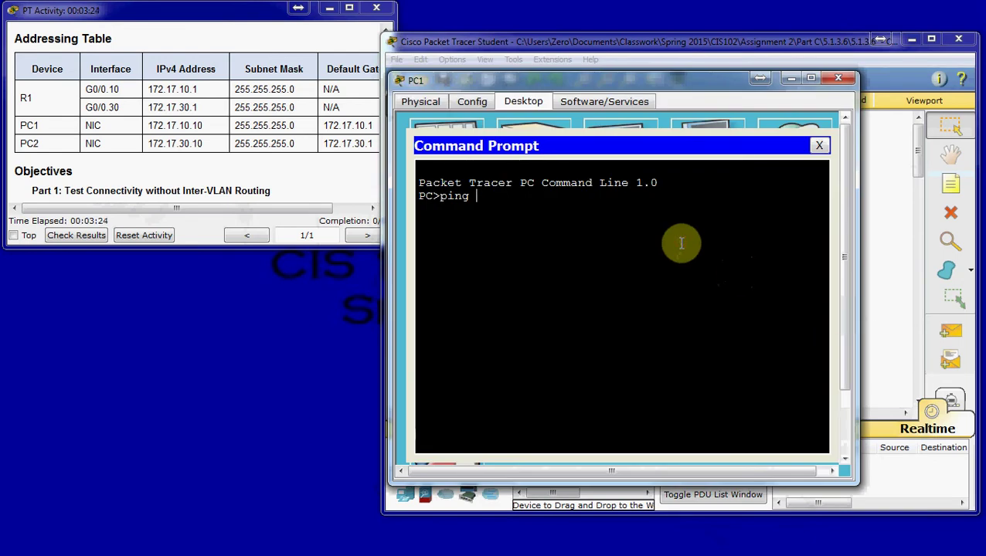
{"action": "type", "text": "172.17.30.10"}
{"action": "key", "text": "Return"}
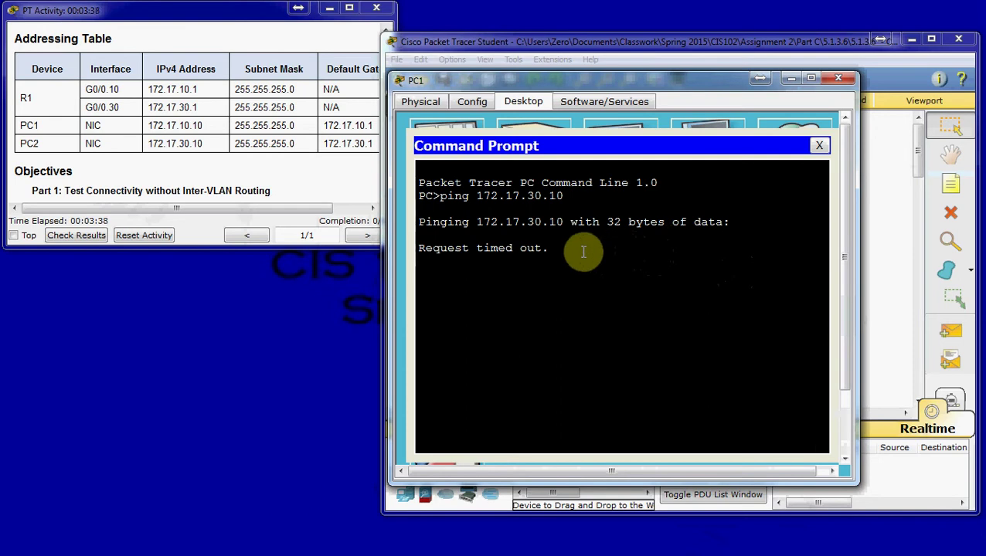
{"action": "left_click", "coordinate": [836, 80]}
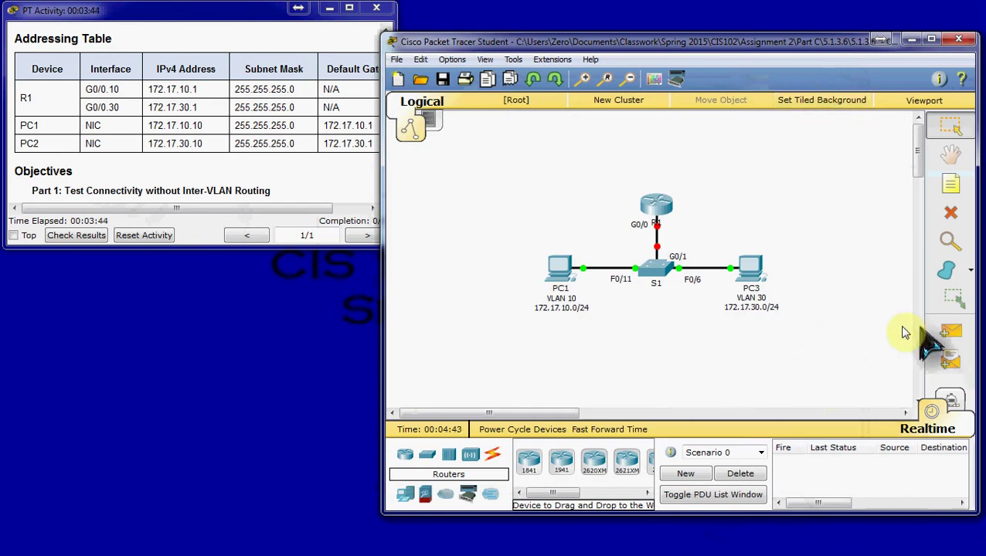
In Simulation mode, place a Simple PDU from PC1 to PC3
{"action": "left_click", "coordinate": [956, 400]}
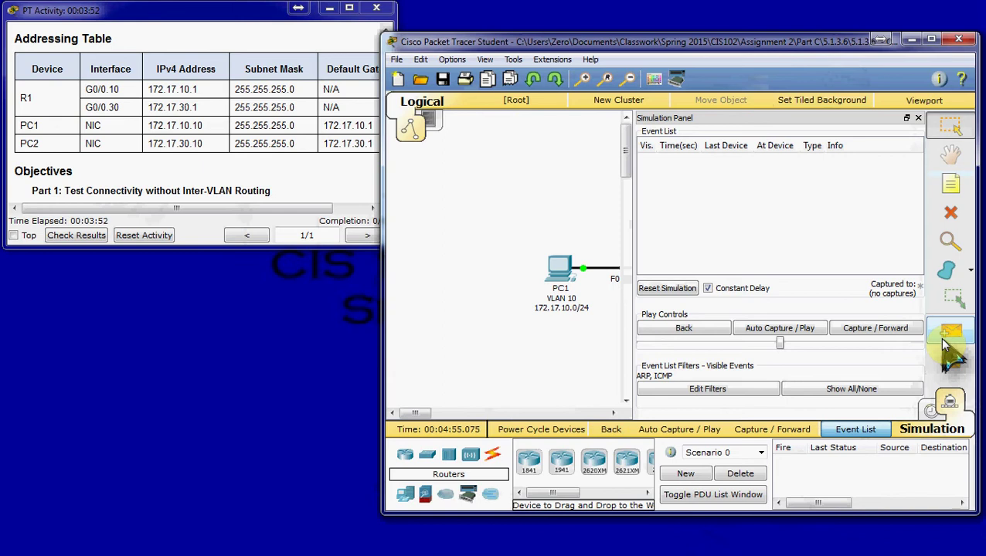
{"action": "left_click", "coordinate": [932, 409]}
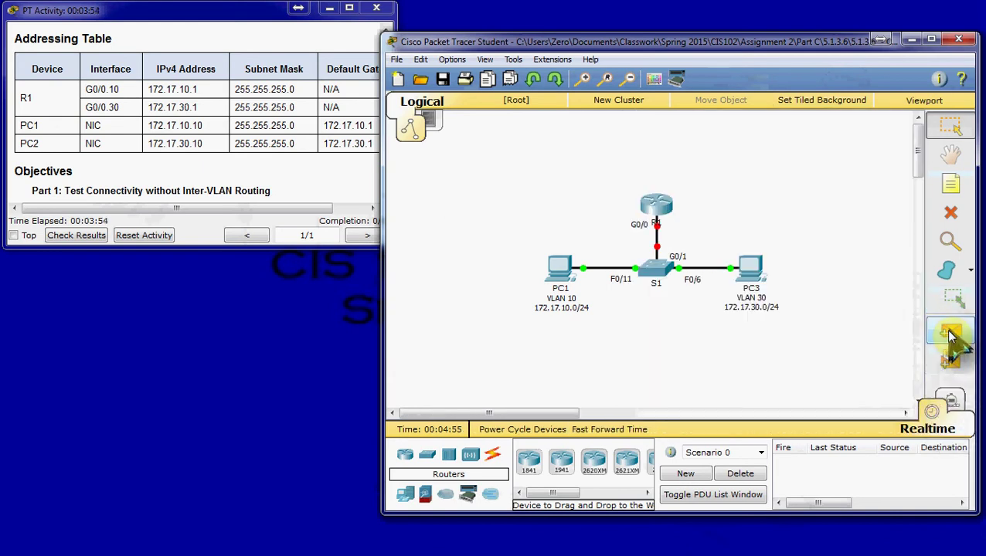
{"action": "left_click_drag", "start_coordinate": [572, 414], "coordinate": [613, 415]}
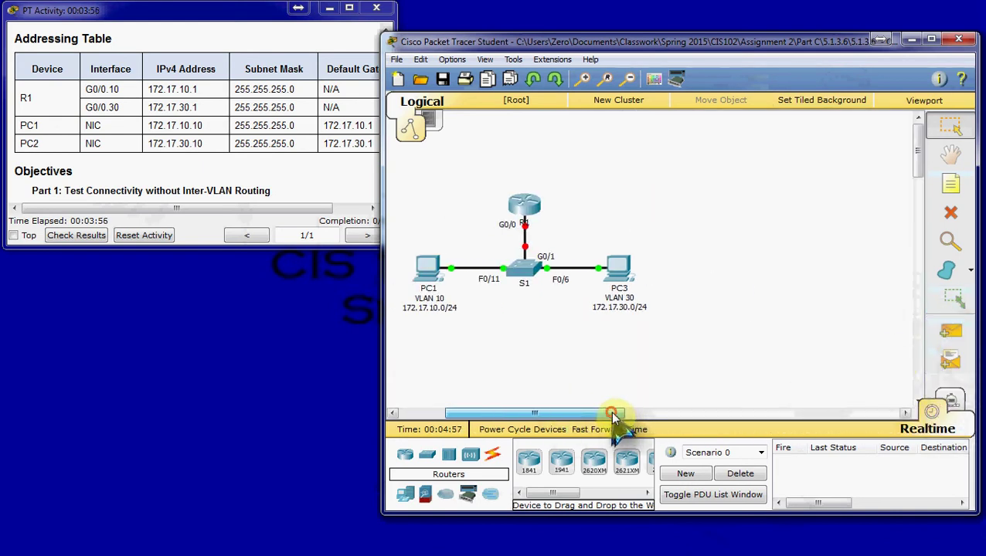
{"action": "left_click", "coordinate": [950, 402]}
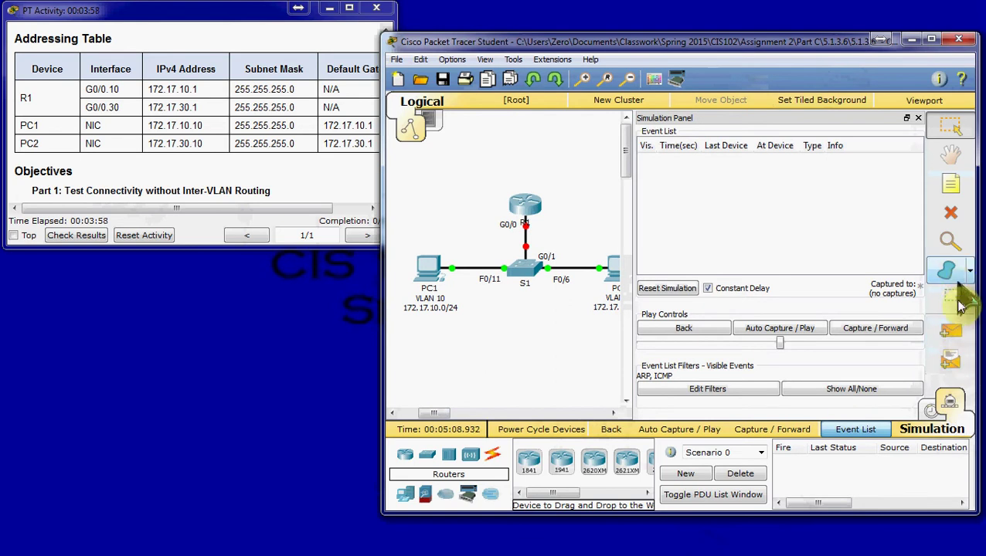
{"action": "left_click", "coordinate": [951, 331]}
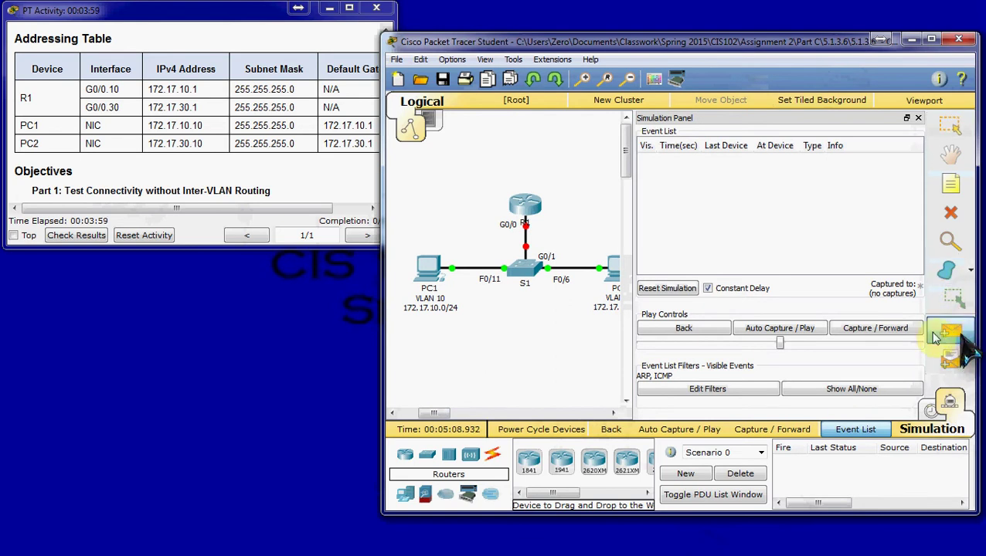
{"action": "left_click", "coordinate": [427, 272]}
{"action": "left_click", "coordinate": [614, 271]}
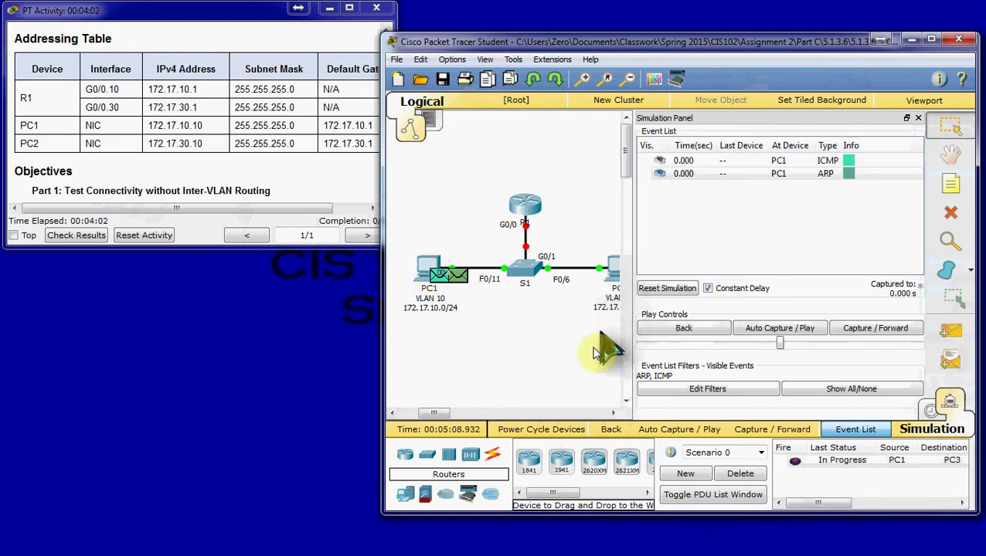
Step the PDU until it fails, inspect its ARP and ICMP events, then delete it in Realtime
{"action": "left_click", "coordinate": [873, 330]}
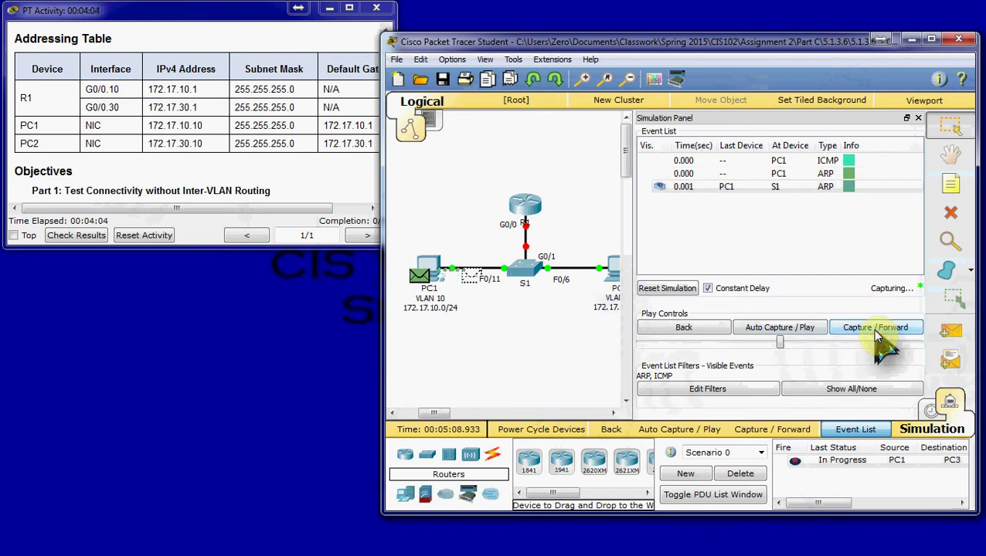
{"action": "left_click", "coordinate": [871, 329]}
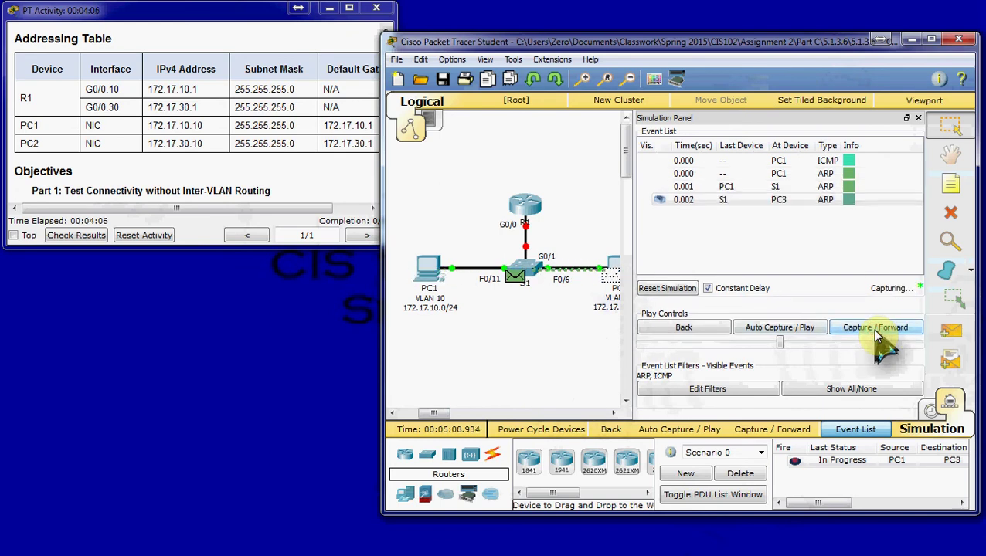
{"action": "left_click", "coordinate": [872, 329]}
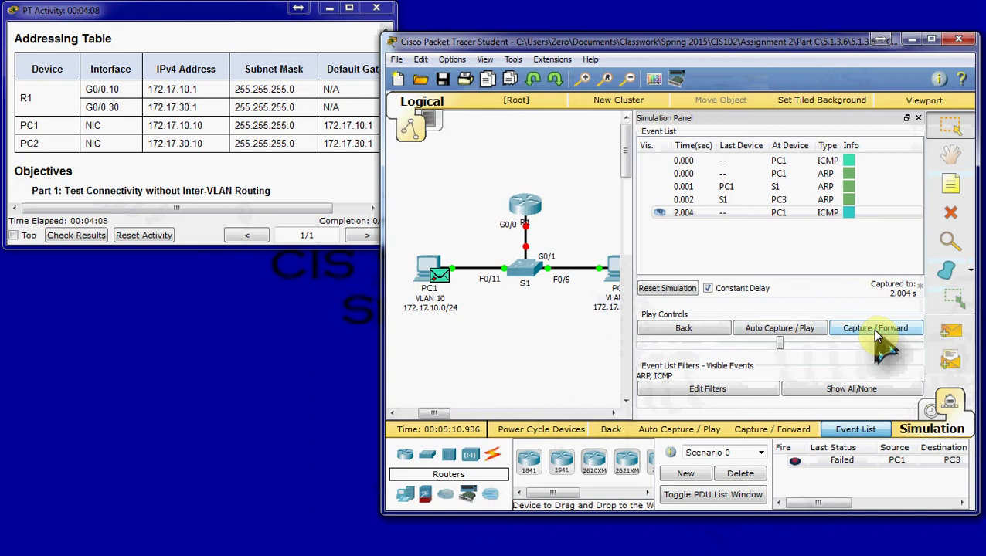
{"action": "left_click", "coordinate": [871, 329]}
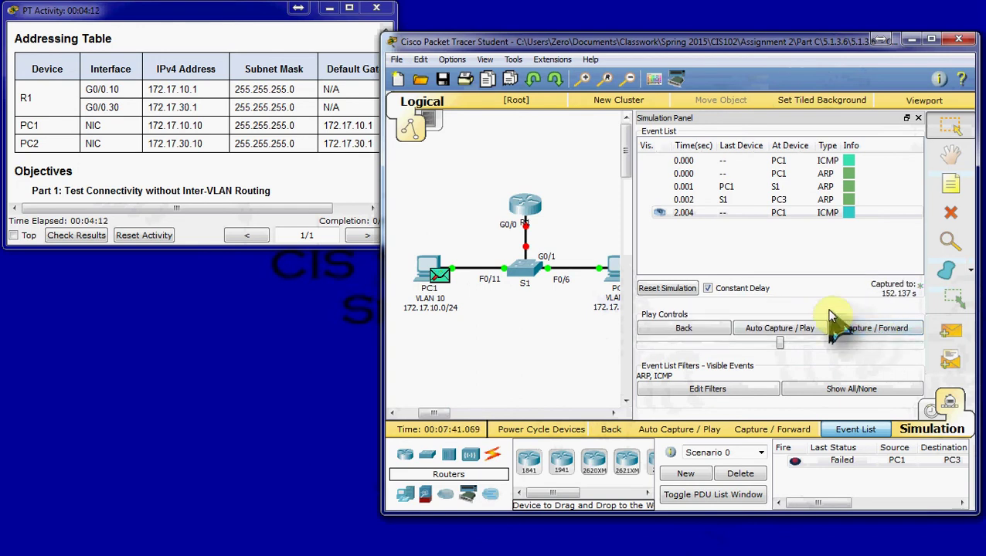
{"action": "left_click", "coordinate": [779, 200]}
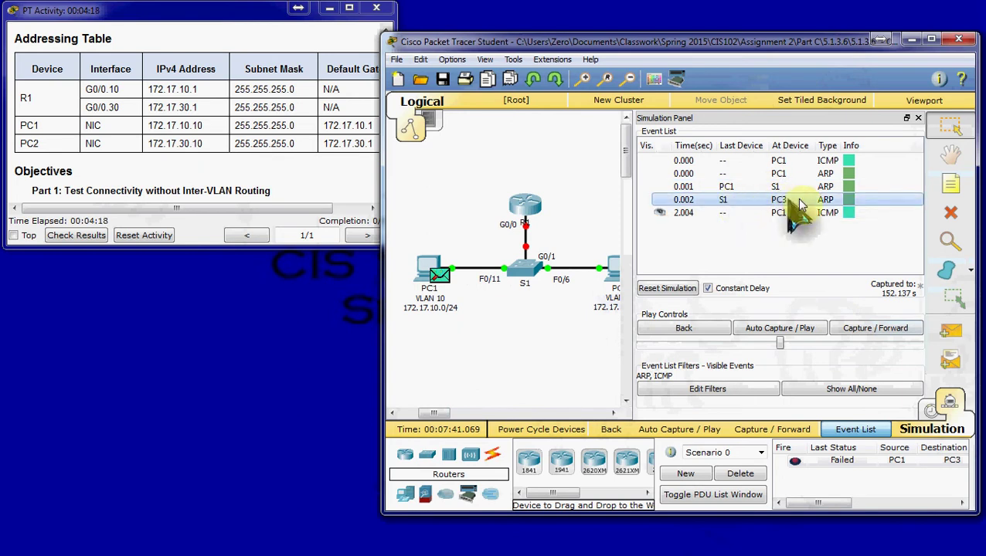
{"action": "left_click", "coordinate": [772, 214]}
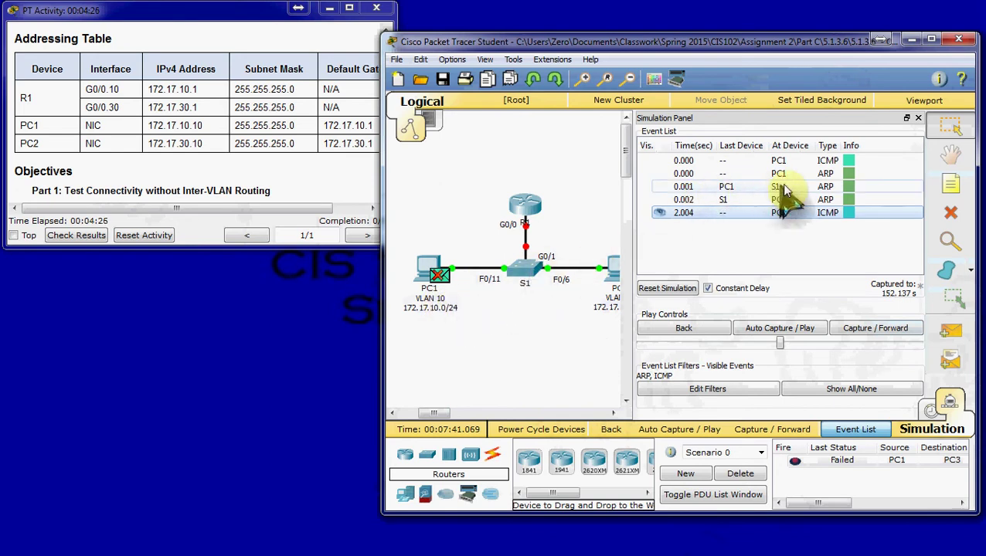
{"action": "left_click", "coordinate": [801, 200]}
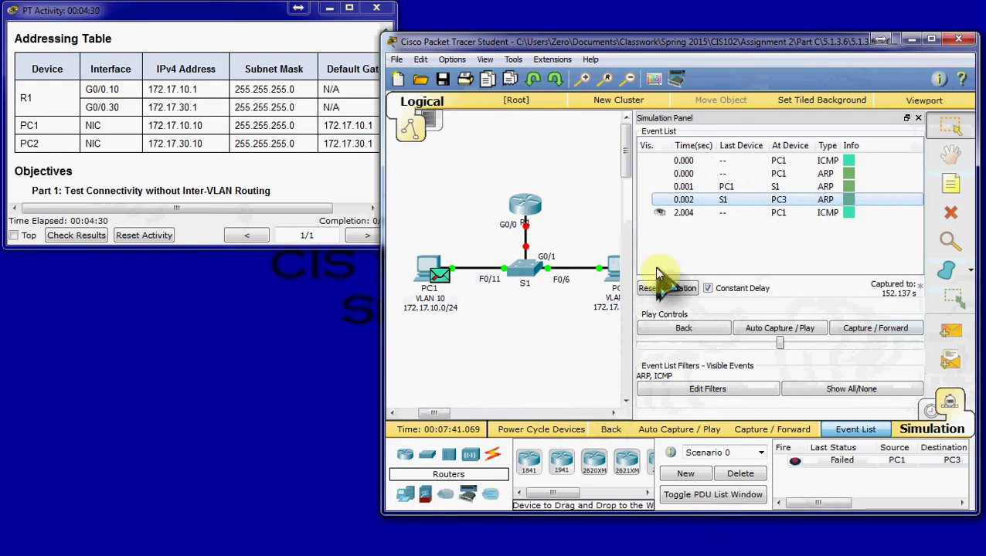
{"action": "left_click", "coordinate": [950, 402]}
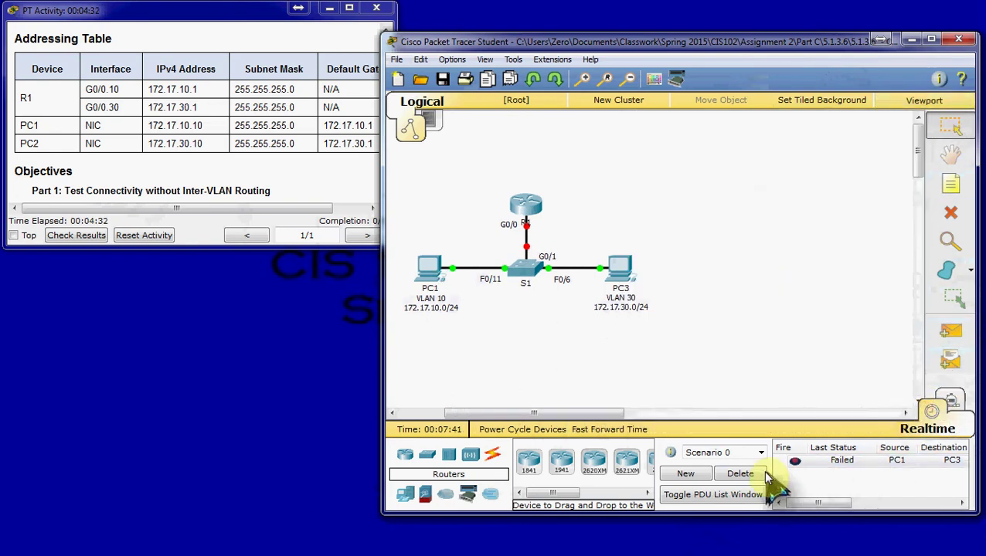
{"action": "left_click", "coordinate": [767, 475]}
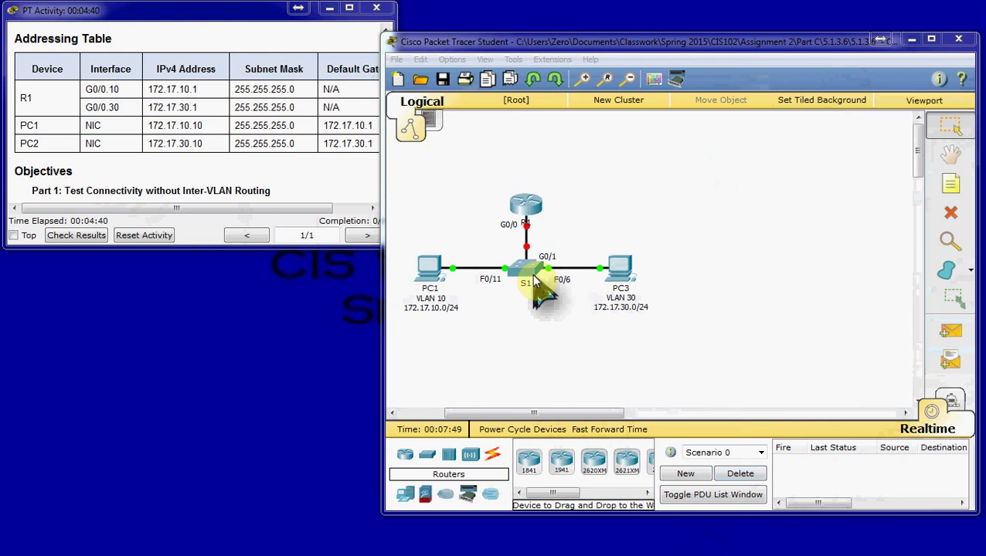
Open S1's CLI and enter privileged EXEC mode with en
{"action": "left_click", "coordinate": [527, 277]}
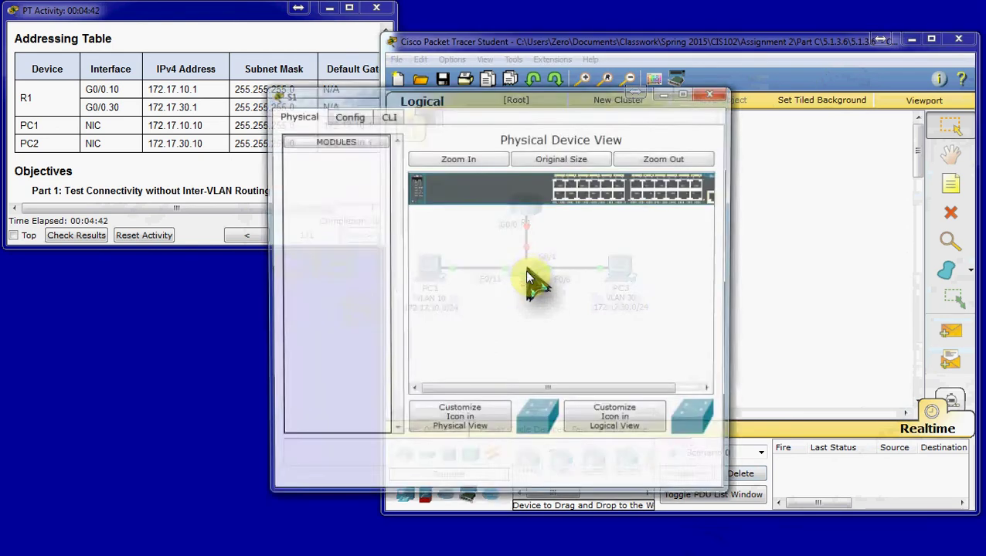
{"action": "left_click_drag", "start_coordinate": [475, 99], "coordinate": [585, 84]}
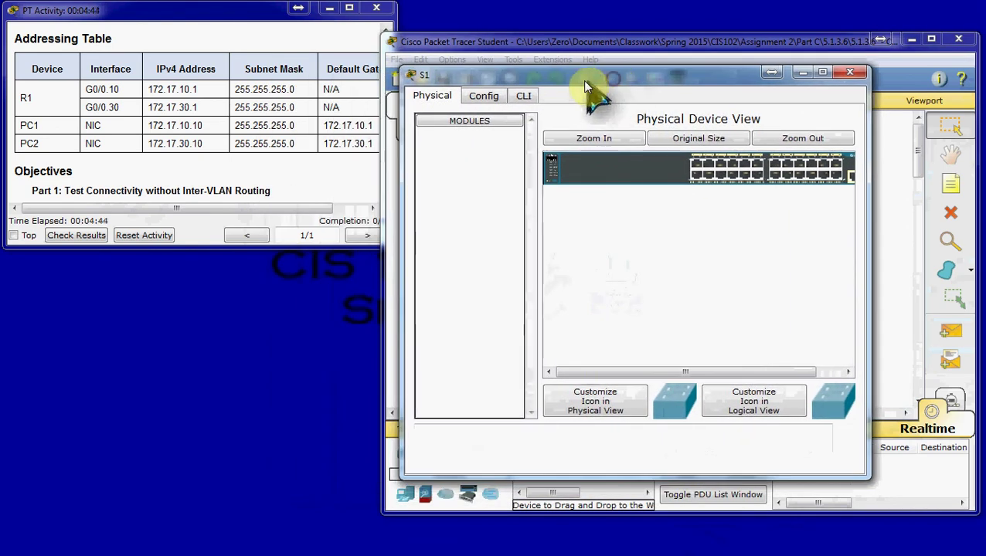
{"action": "left_click", "coordinate": [523, 95]}
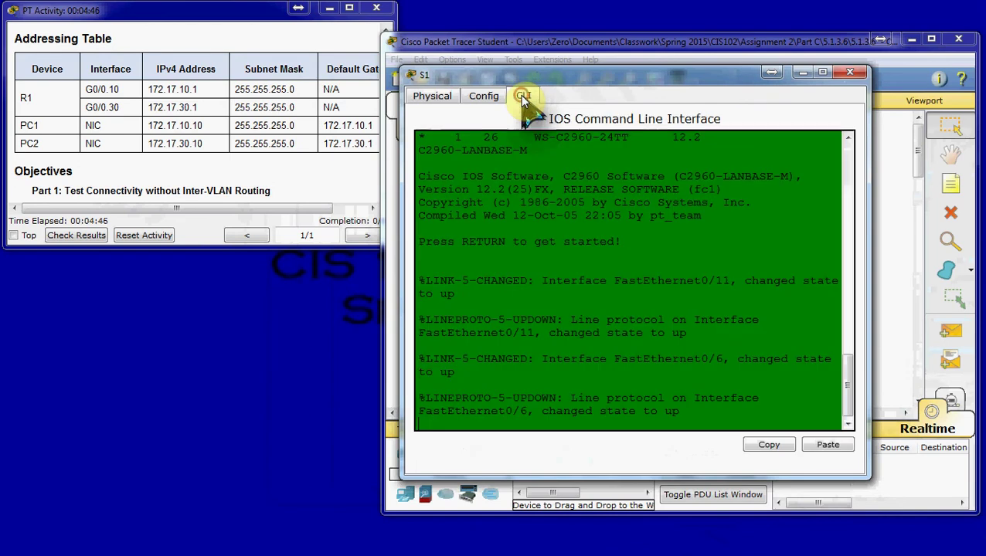
{"action": "left_click", "coordinate": [608, 363]}
{"action": "key", "text": "Return"}
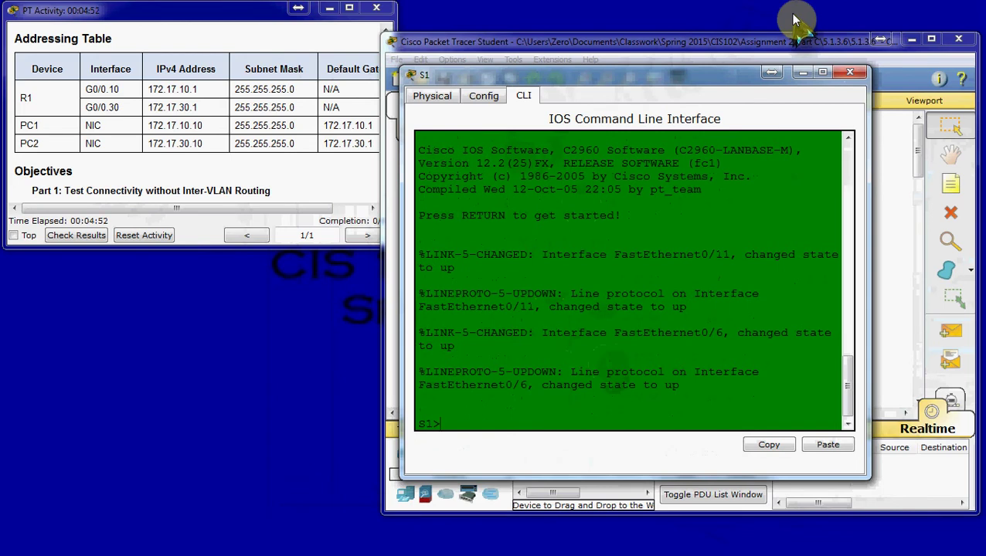
{"action": "type", "text": "en"}
{"action": "key", "text": "Return"}
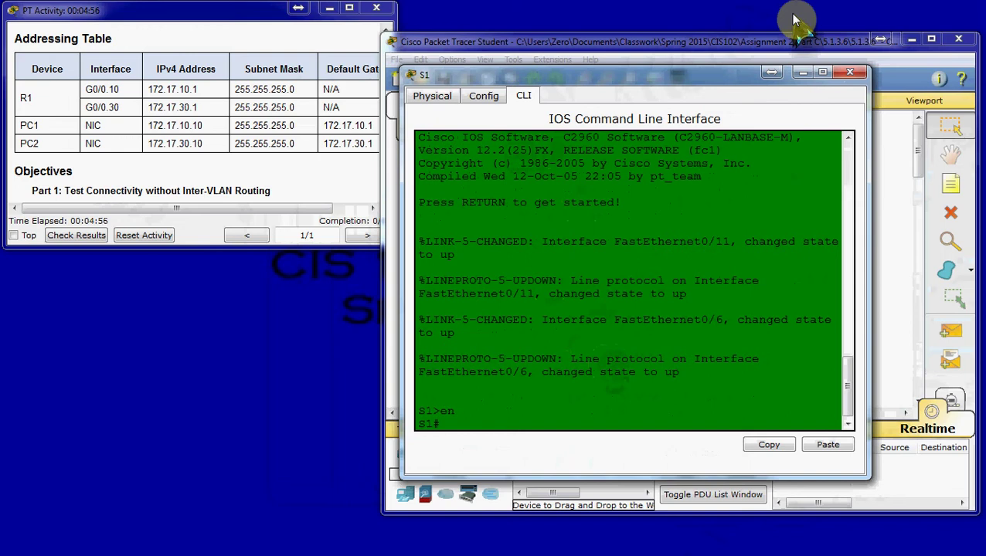
In global configuration, create VLAN 10 and VLAN 30 on S1
{"action": "type", "text": "conf t"}
{"action": "key", "text": "Return"}
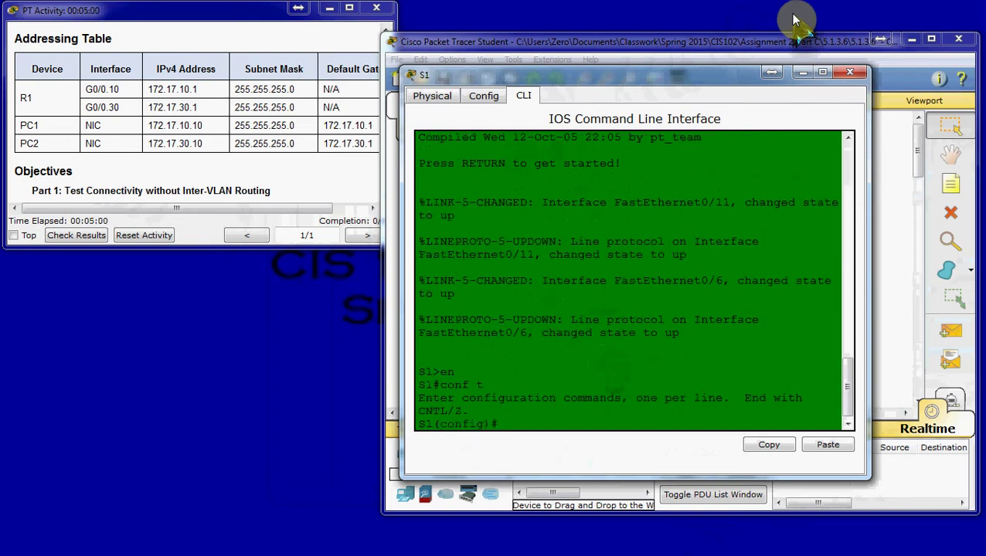
{"action": "type", "text": "vlan 10"}
{"action": "key", "text": "Return"}
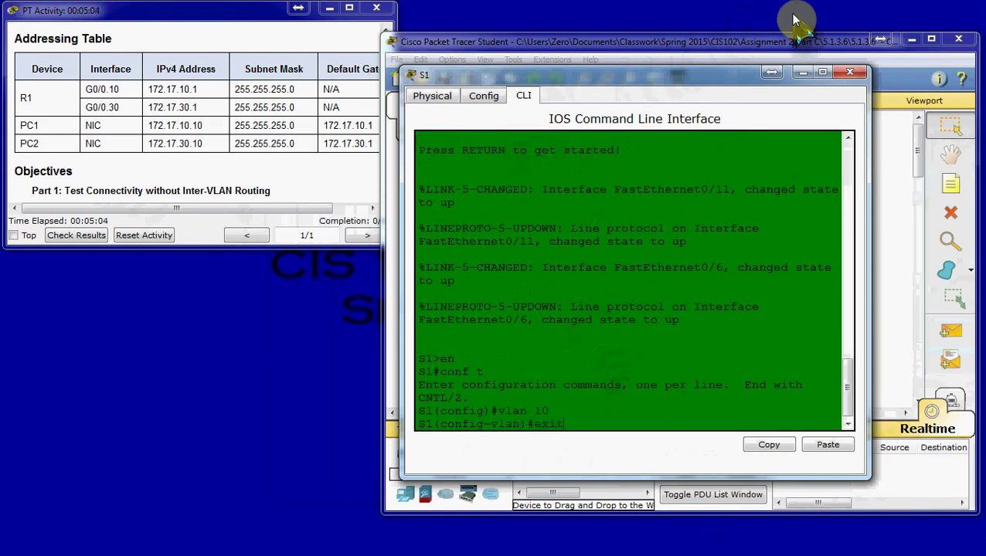
{"action": "key", "text": "Return"}
{"action": "type", "text": "vlan "}
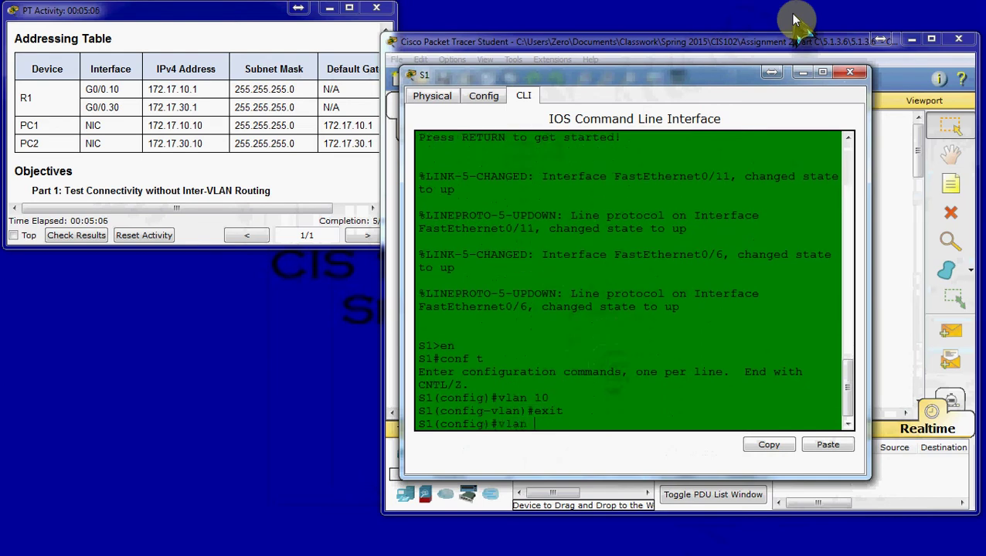
{"action": "type", "text": "30"}
{"action": "key", "text": "Return"}
{"action": "type", "text": "exi"}
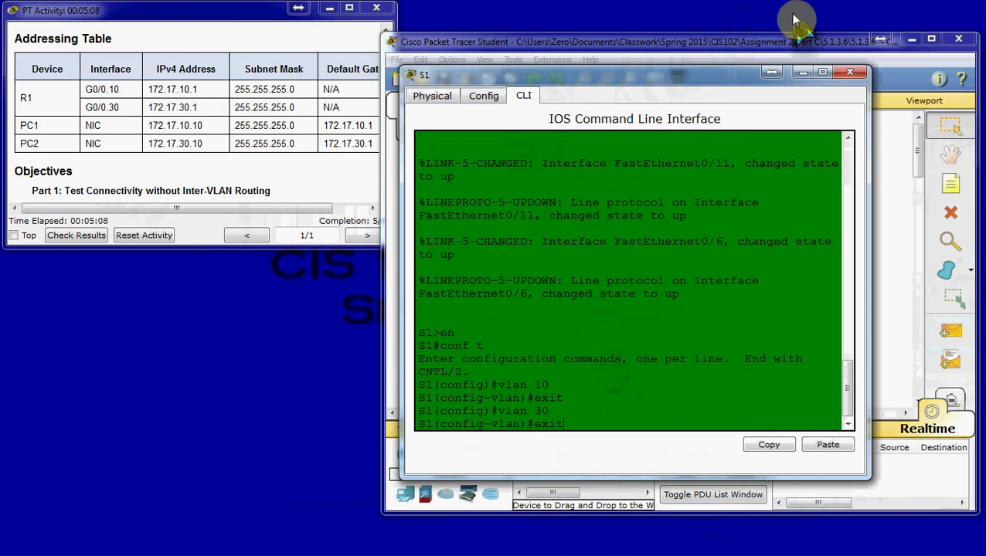
{"action": "type", "text": "t"}
{"action": "key", "text": "Return"}
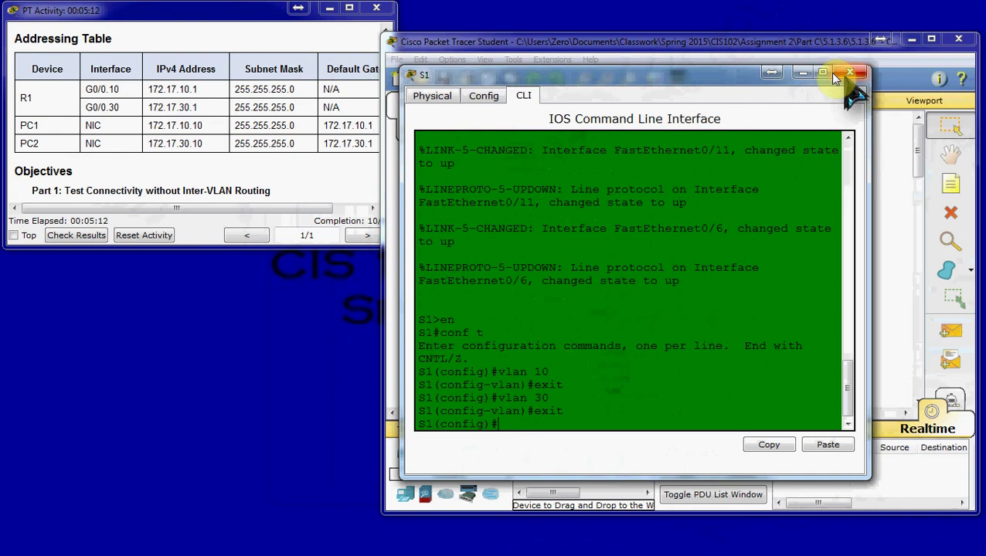
Reposition S1's console and type int f0/11 to begin configuring that port
{"action": "left_click_drag", "start_coordinate": [745, 75], "coordinate": [222, 372]}
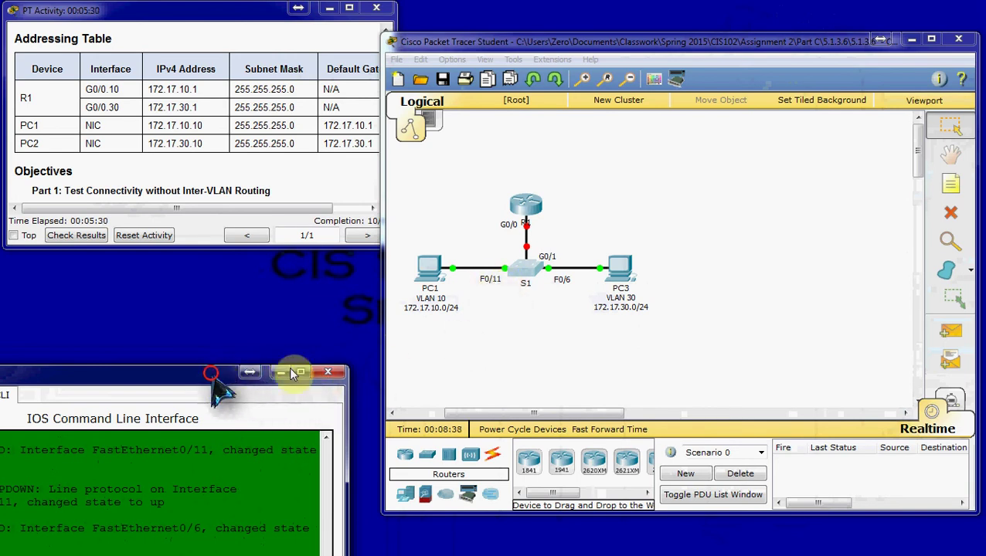
{"action": "left_click_drag", "start_coordinate": [215, 374], "coordinate": [756, 53]}
{"action": "left_click", "coordinate": [705, 347]}
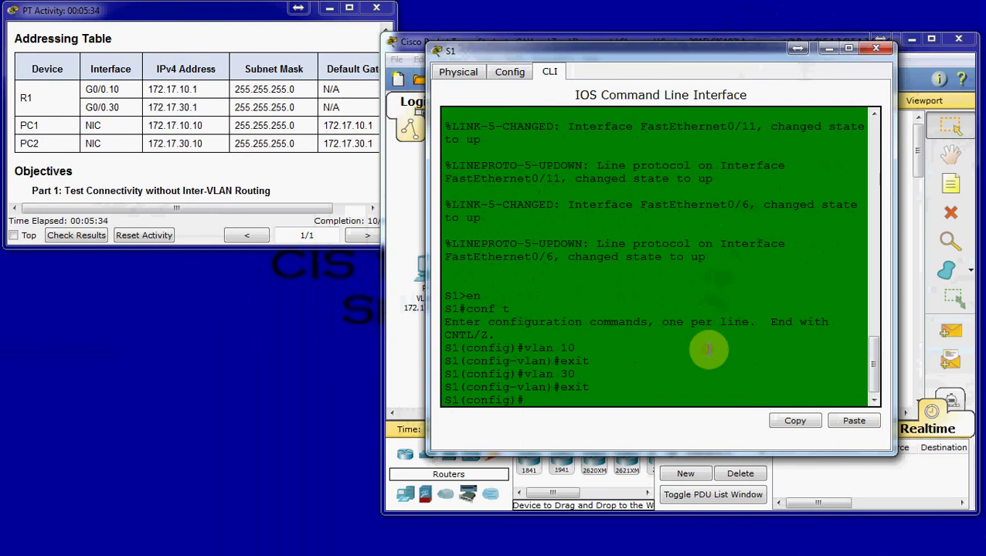
{"action": "type", "text": "int f0/11"}
Make F0/11 an access port in VLAN 10
{"action": "key", "text": "Return"}
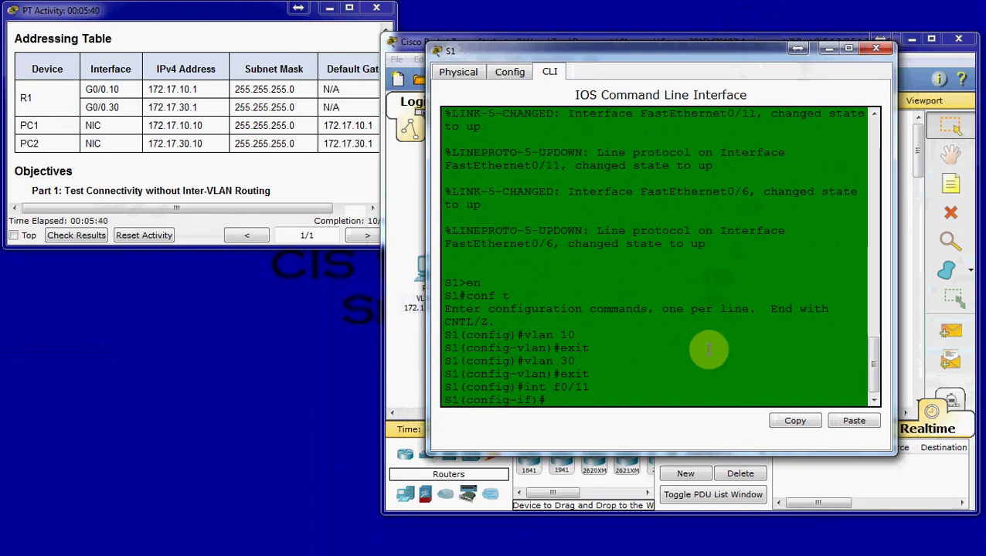
{"action": "type", "text": "switchport mode access"}
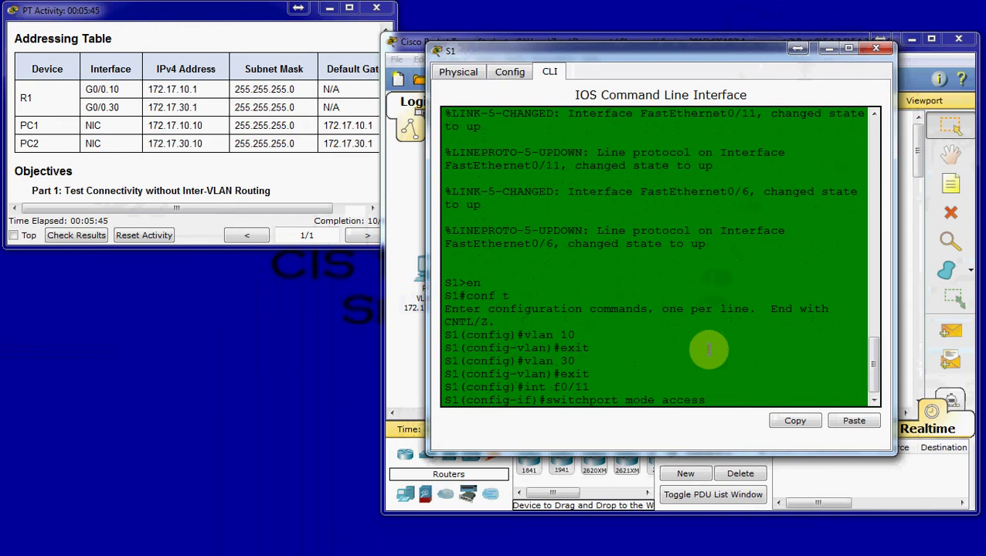
{"action": "key", "text": "Return"}
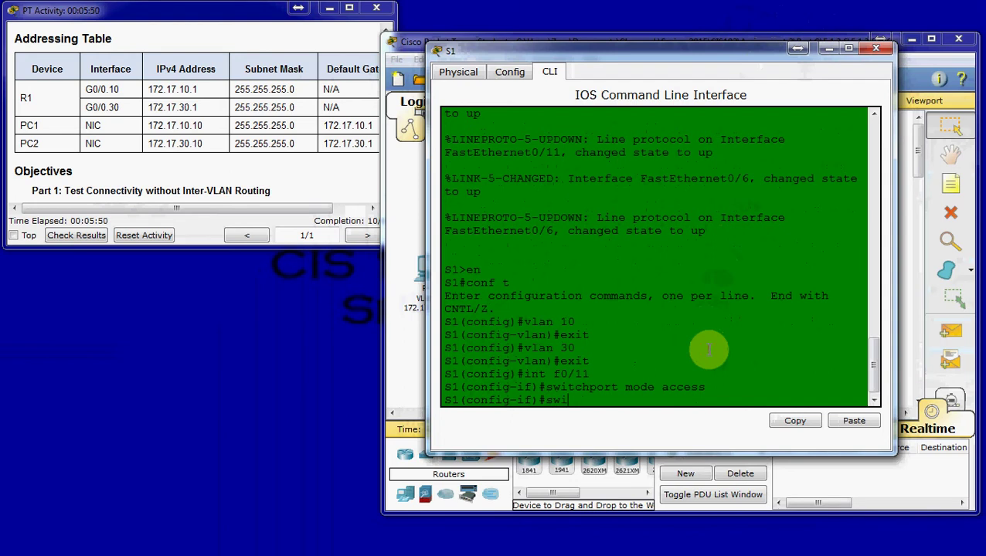
{"action": "type", "text": "switchport access vlan 10"}
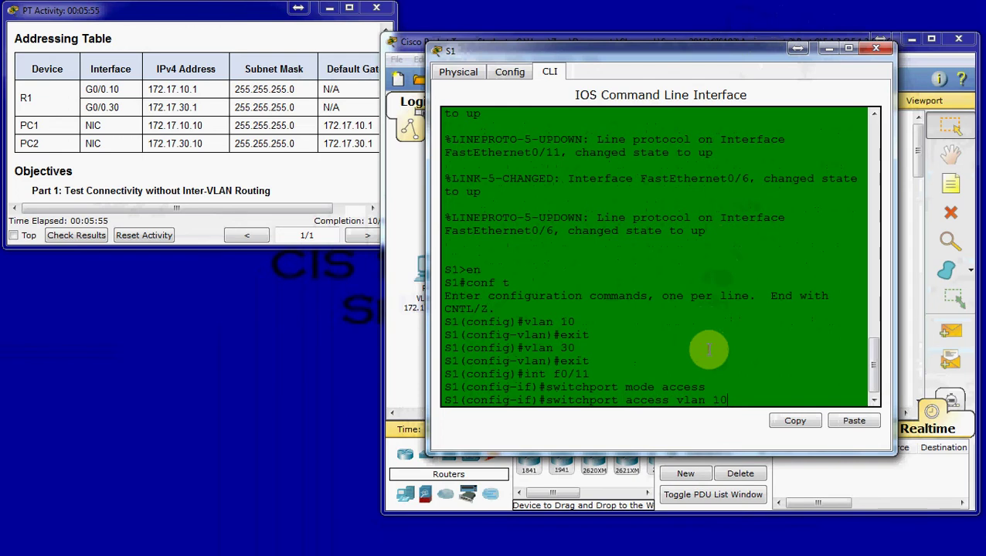
{"action": "key", "text": "Return"}
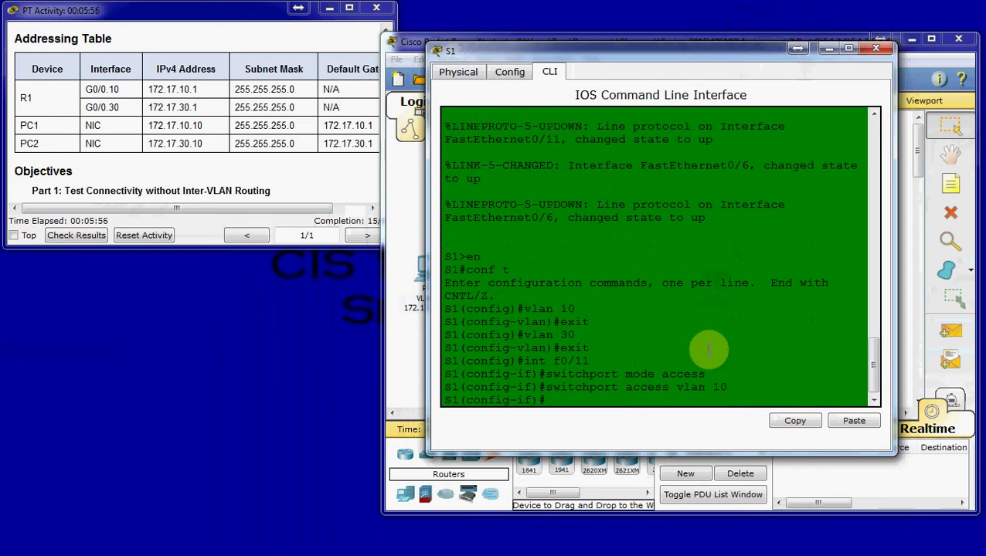
{"action": "type", "text": "exit"}
{"action": "key", "text": "Return"}
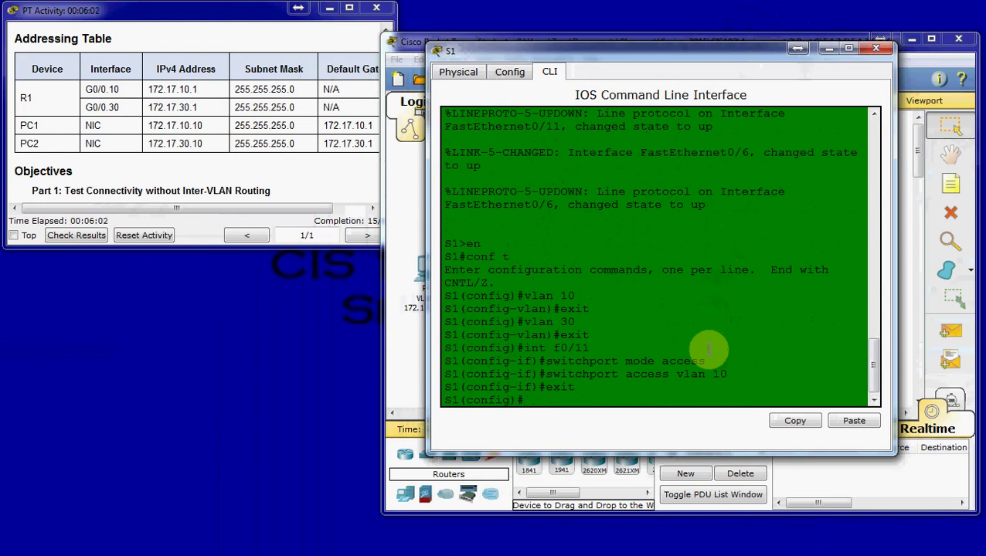
Make F0/6 an access port in VLAN 30
{"action": "type", "text": "int f0/6"}
{"action": "key", "text": "Return"}
{"action": "type", "text": "sw"}
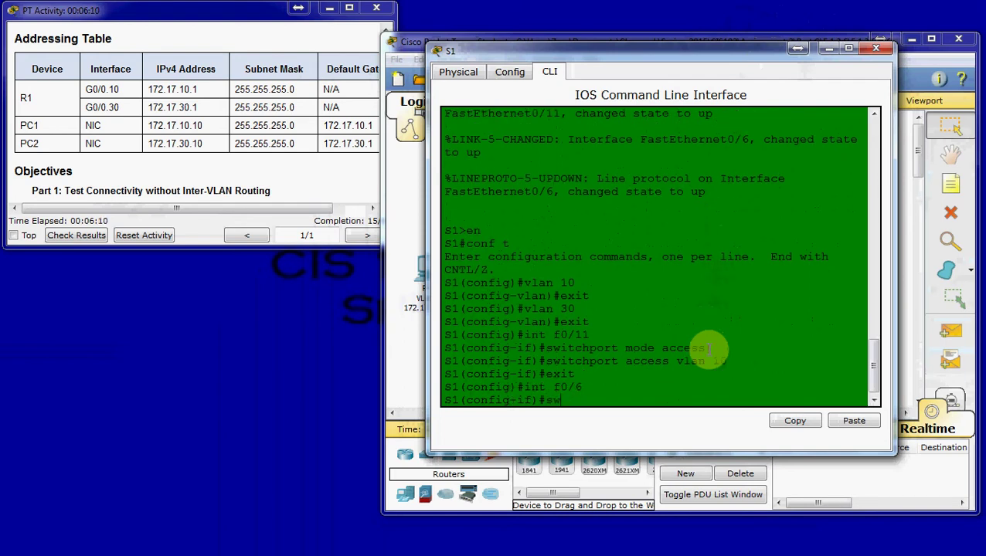
{"action": "type", "text": "itchport mode access"}
{"action": "key", "text": "Return"}
{"action": "type", "text": "swithcport"}
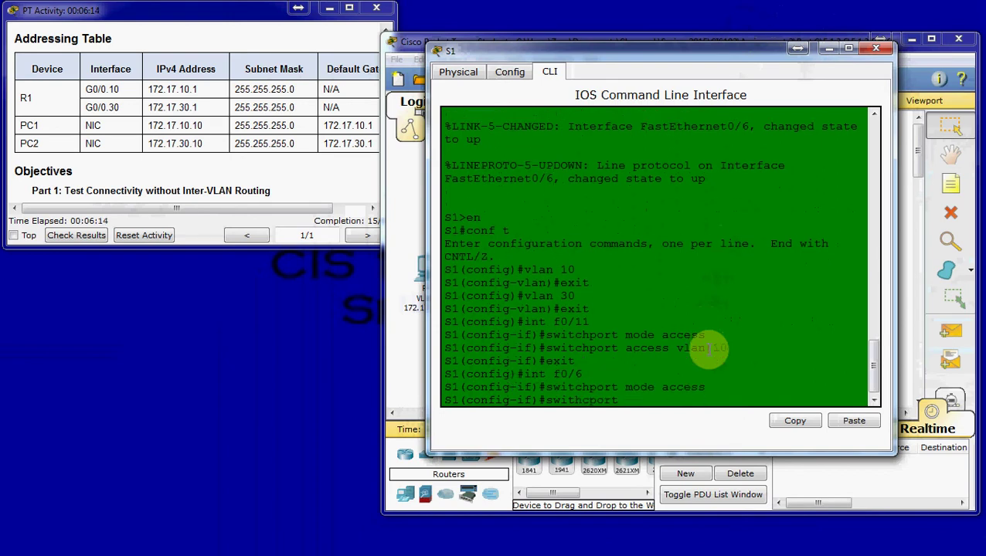
{"action": "key", "text": "BackSpace"}
{"action": "key", "text": "BackSpace"}
{"action": "key", "text": "BackSpace"}
{"action": "key", "text": "BackSpace"}
{"action": "type", "text": "chport access vlan"}
{"action": "key", "text": "BackSpace"}
{"action": "key", "text": "BackSpace"}
{"action": "type", "text": "30"}
{"action": "key", "text": "Return"}
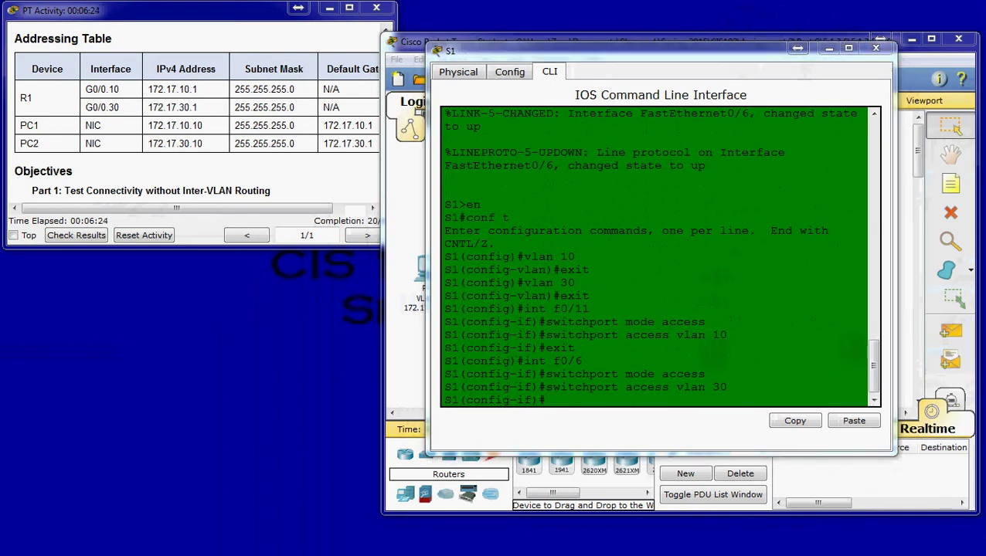
Exit interface and global configuration back to privileged EXEC mode on S1
{"action": "left_click", "coordinate": [774, 334]}
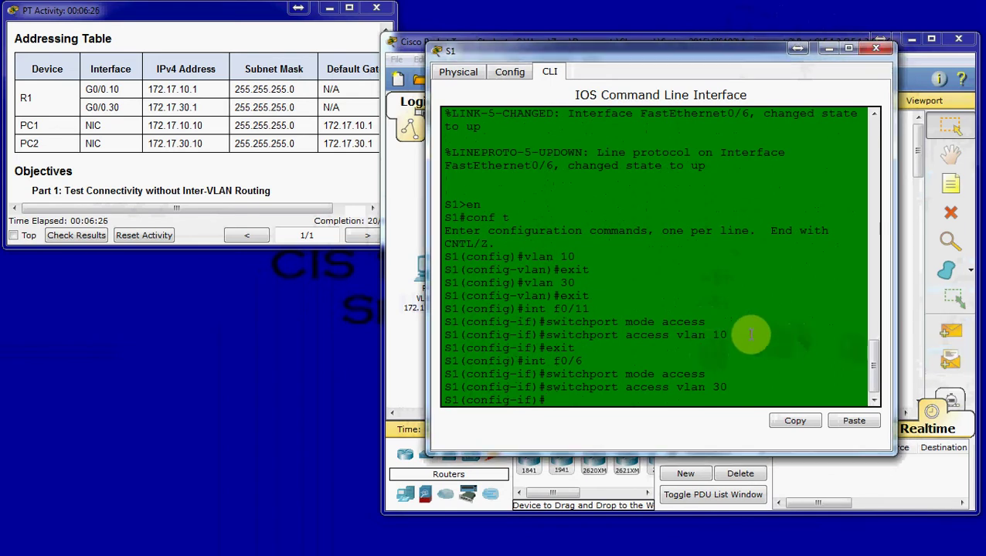
{"action": "type", "text": "exit"}
{"action": "key", "text": "Return"}
{"action": "type", "text": "exit"}
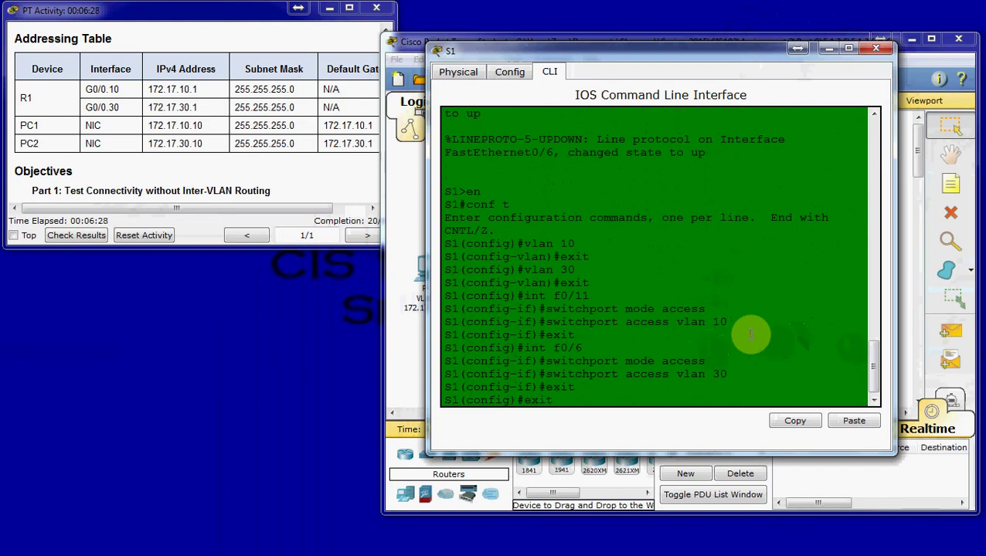
{"action": "key", "text": "Return"}
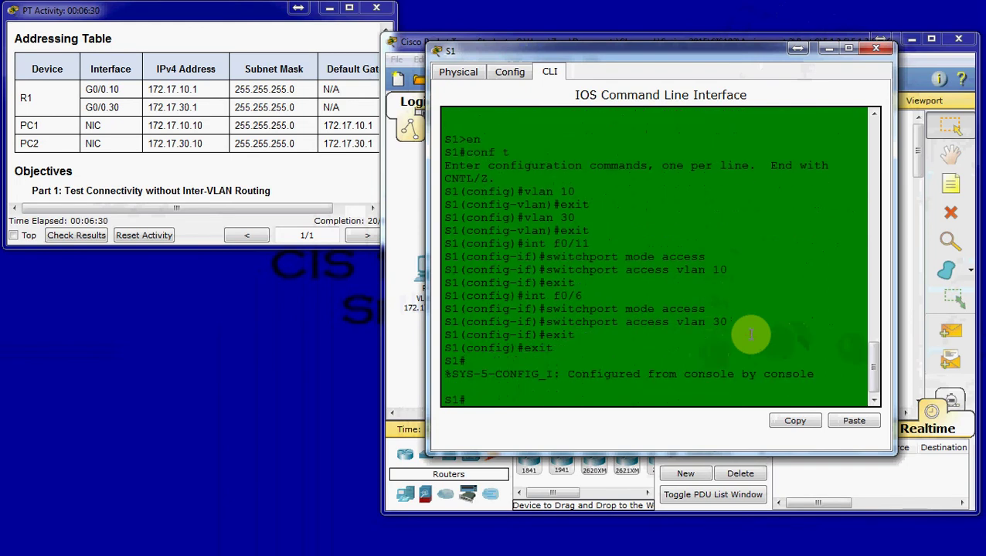
Run show vlan brief on S1 and widen the console to read the table
{"action": "type", "text": "show vlan brief"}
{"action": "key", "text": "Return"}
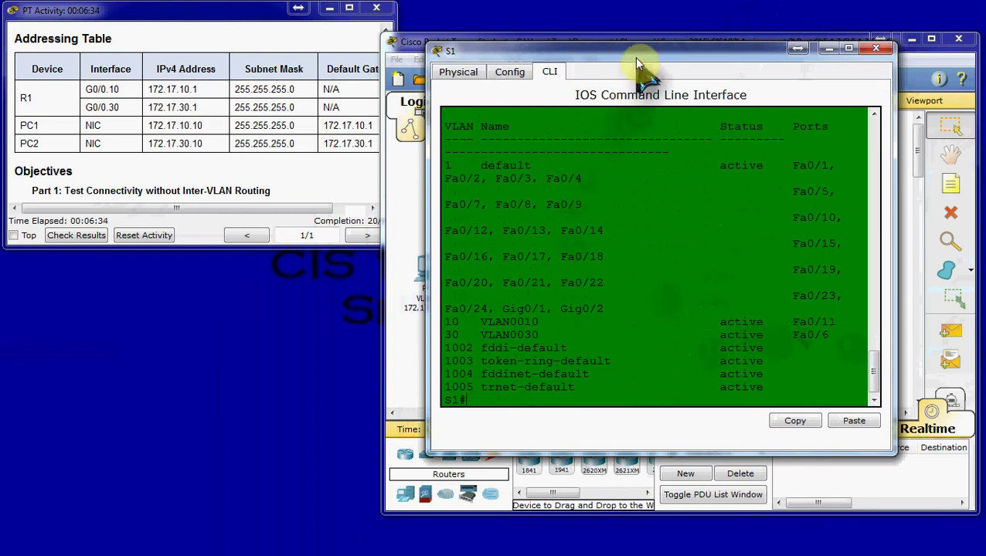
{"action": "left_click_drag", "start_coordinate": [627, 53], "coordinate": [363, 65]}
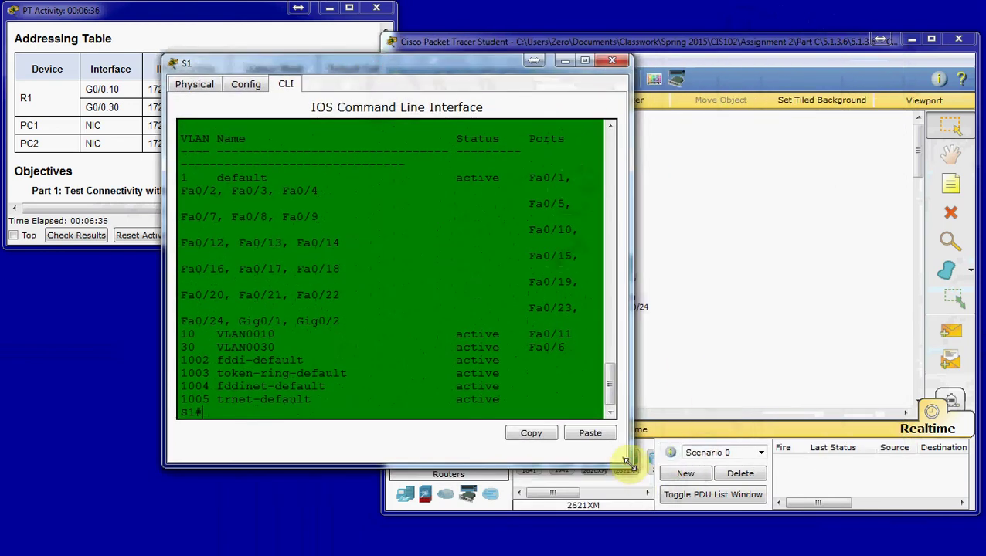
{"action": "left_click_drag", "start_coordinate": [628, 464], "coordinate": [866, 461]}
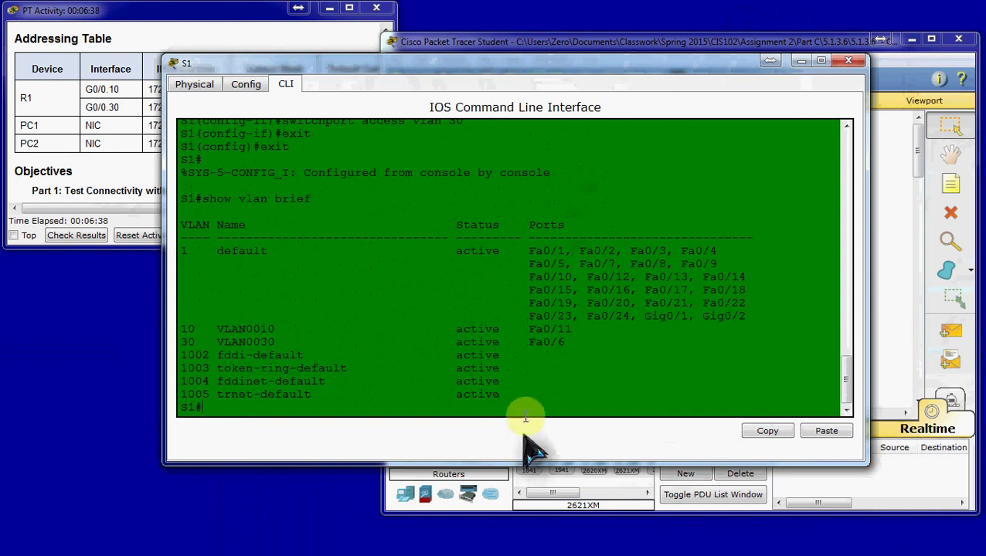
Confirm Fa0/11 in VLAN 10 and Fa0/6 in VLAN 30, close S1, and fast-forward time
{"action": "left_click_drag", "start_coordinate": [577, 330], "coordinate": [181, 330]}
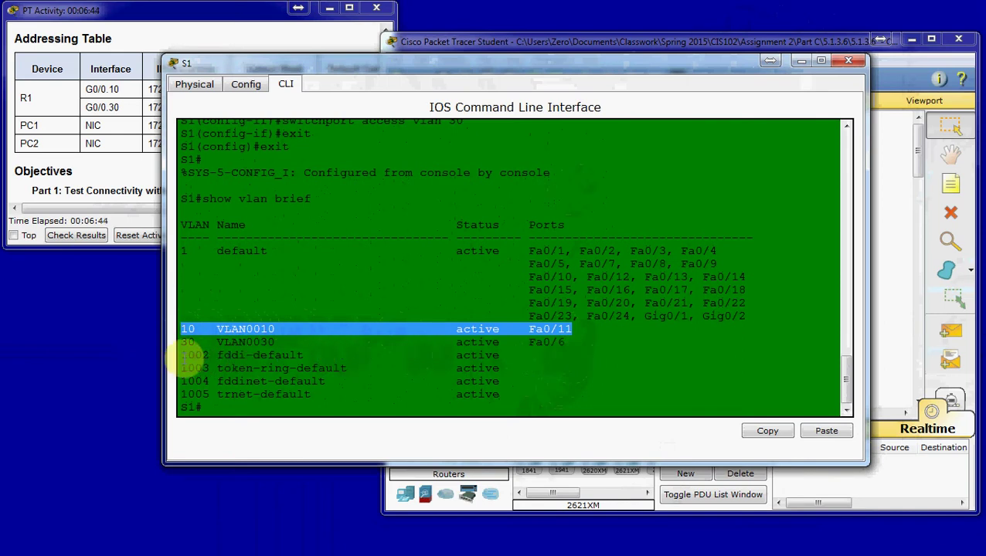
{"action": "left_click", "coordinate": [767, 431]}
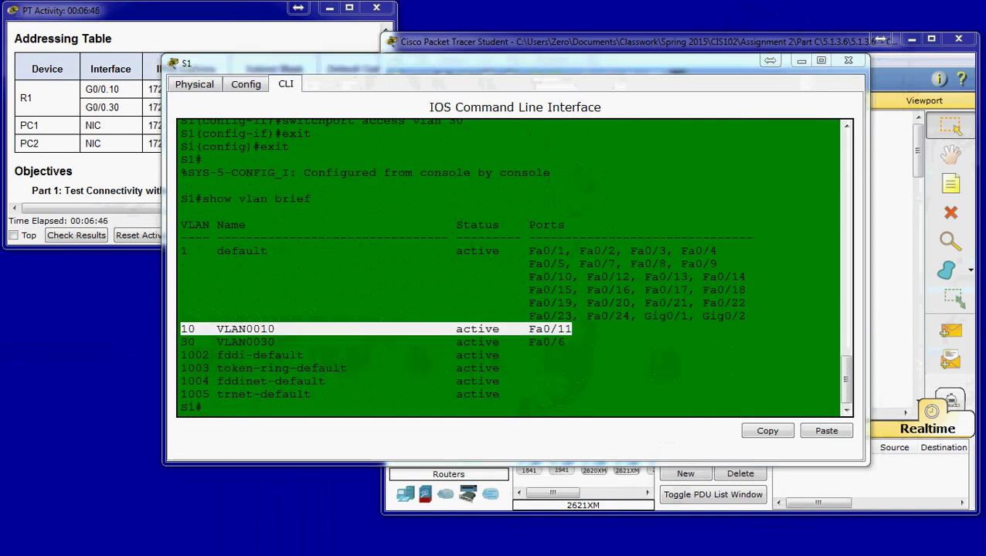
{"action": "left_click", "coordinate": [848, 60]}
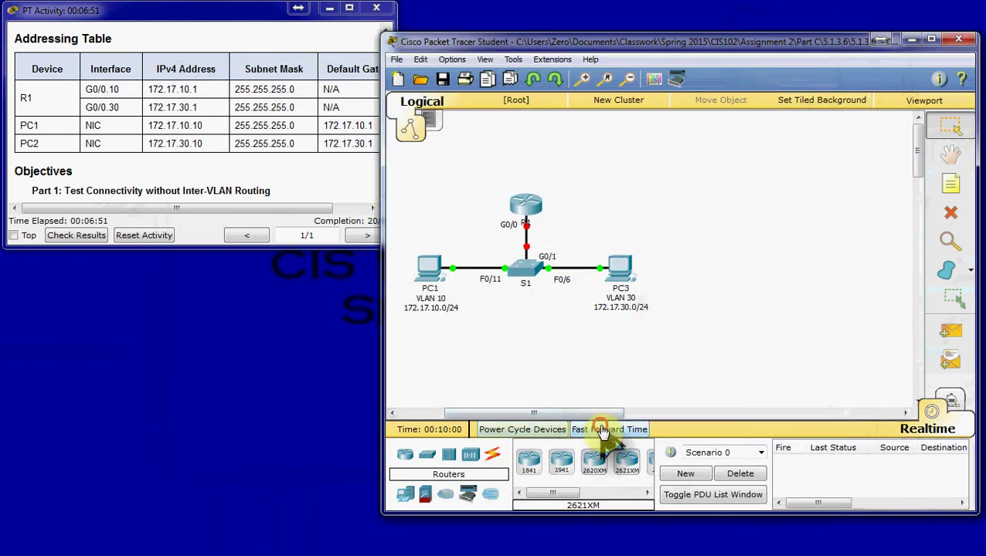
{"action": "left_click", "coordinate": [597, 430]}
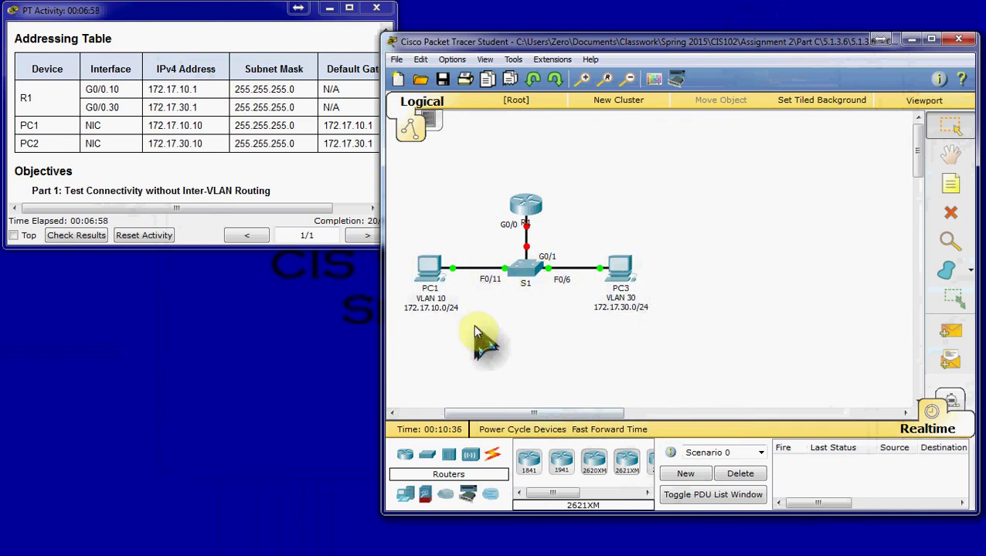
Re-run PC1's ping to 172.17.30.10, which still times out, then close PC1
{"action": "left_click", "coordinate": [432, 272]}
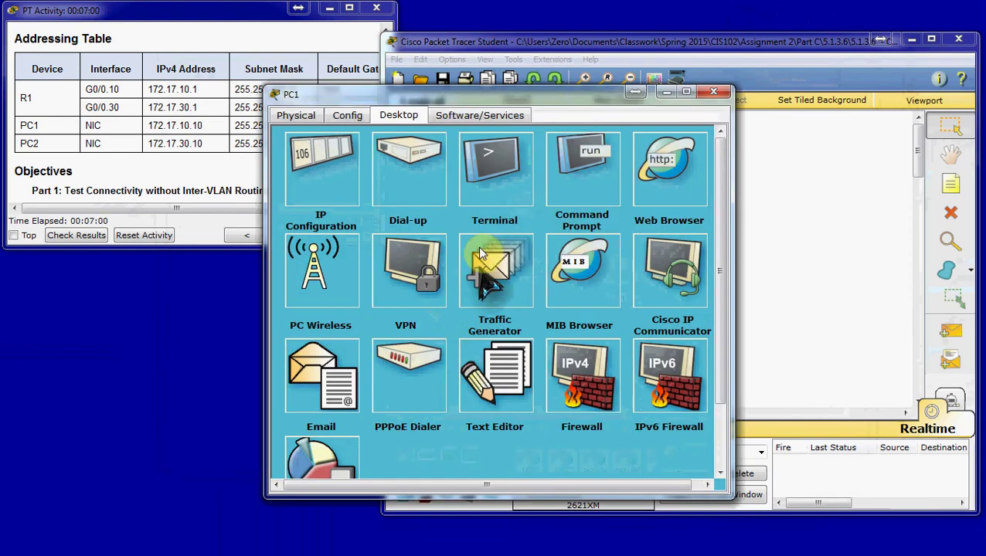
{"action": "left_click", "coordinate": [575, 166]}
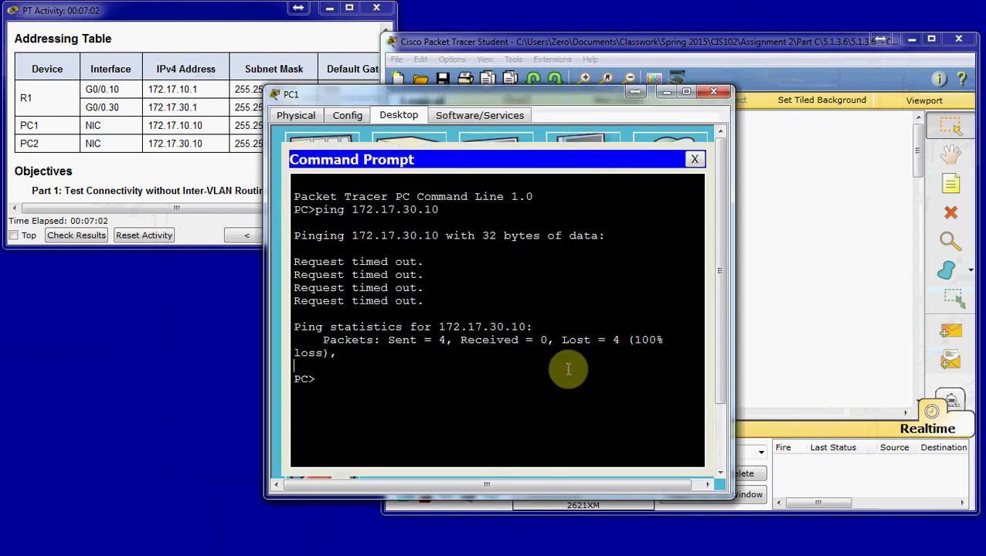
{"action": "key", "text": "Up"}
{"action": "key", "text": "Return"}
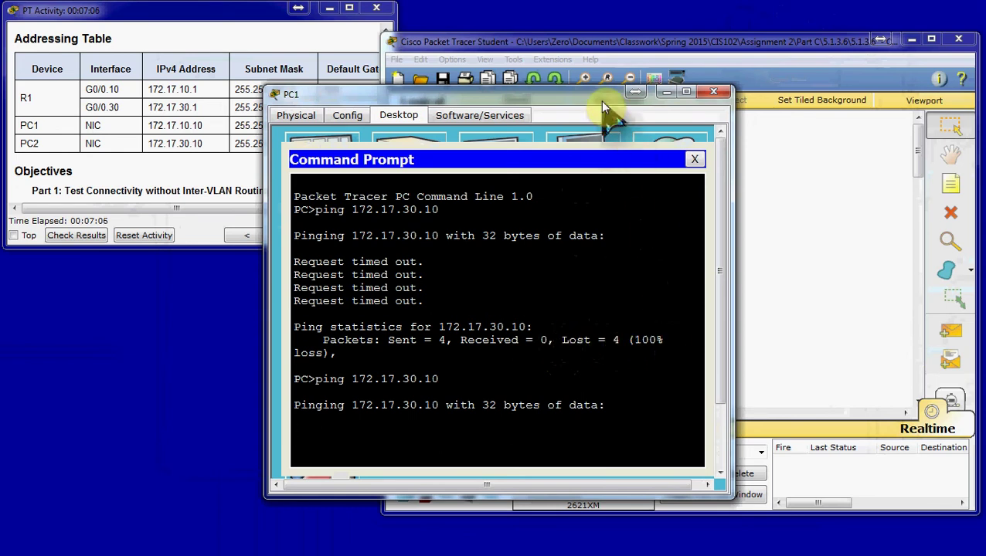
{"action": "mouse_move", "coordinate": [600, 99]}
{"action": "left_mouse_down"}
{"action": "mouse_move", "coordinate": [366, 75]}
{"action": "mouse_move", "coordinate": [337, 83]}
{"action": "mouse_move", "coordinate": [607, 87]}
{"action": "left_mouse_up"}
{"action": "left_click", "coordinate": [720, 80]}
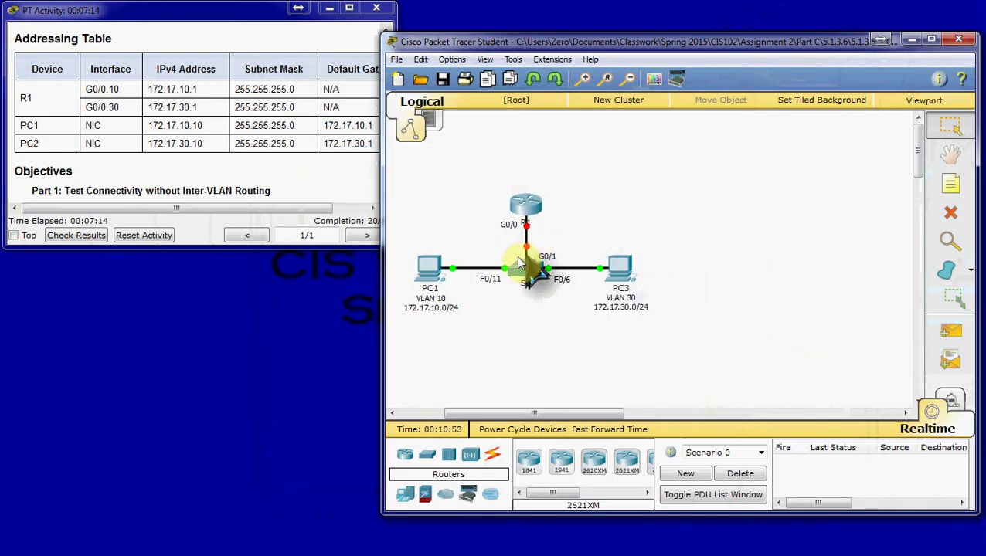
Open R1's CLI and enter global configuration mode with en and conf t
{"action": "left_click", "coordinate": [531, 207]}
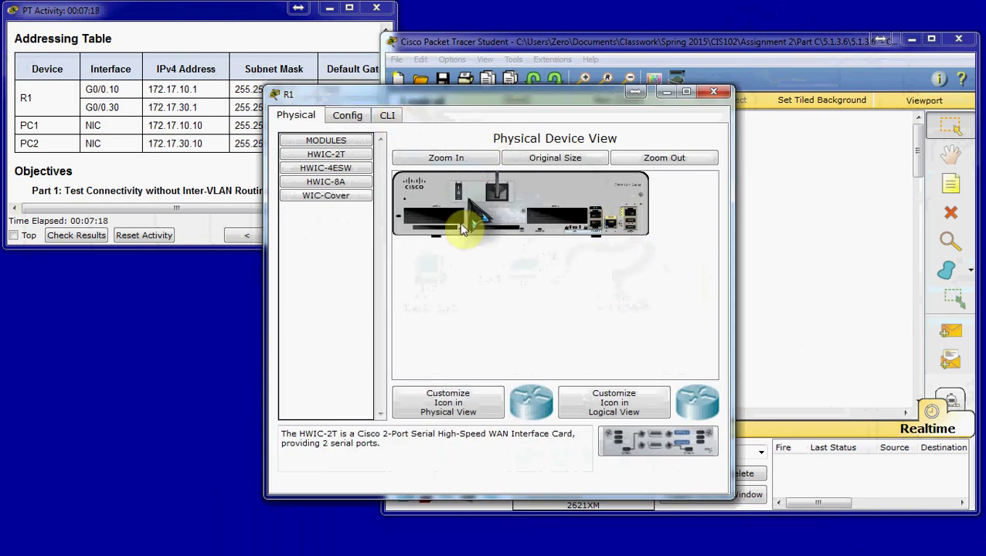
{"action": "left_click", "coordinate": [392, 119]}
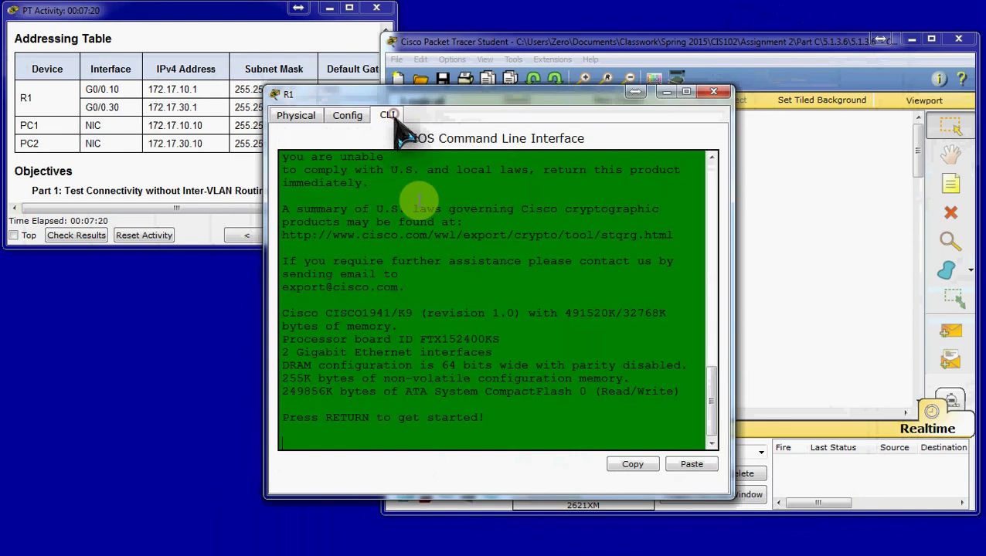
{"action": "key", "text": "Return"}
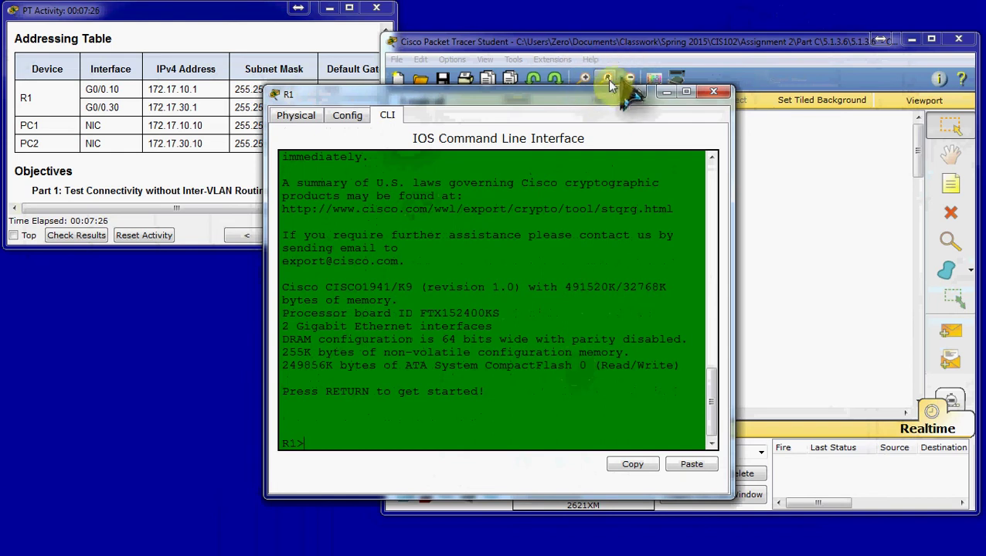
{"action": "left_click_drag", "start_coordinate": [574, 97], "coordinate": [276, 117]}
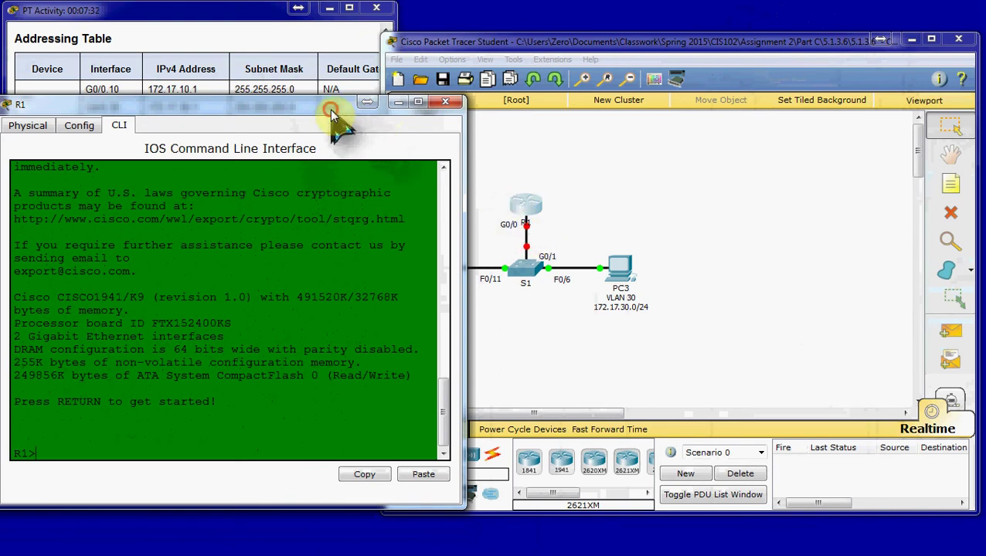
{"action": "left_click_drag", "start_coordinate": [340, 108], "coordinate": [681, 104]}
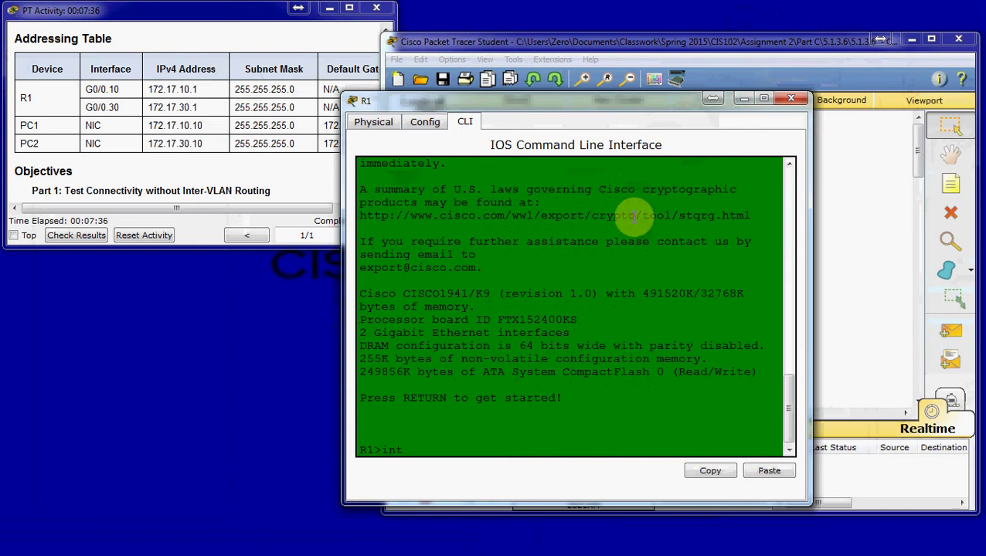
{"action": "key", "text": "BackSpace"}
{"action": "key", "text": "BackSpace"}
{"action": "key", "text": "BackSpace"}
{"action": "type", "text": "en"}
{"action": "key", "text": "Return"}
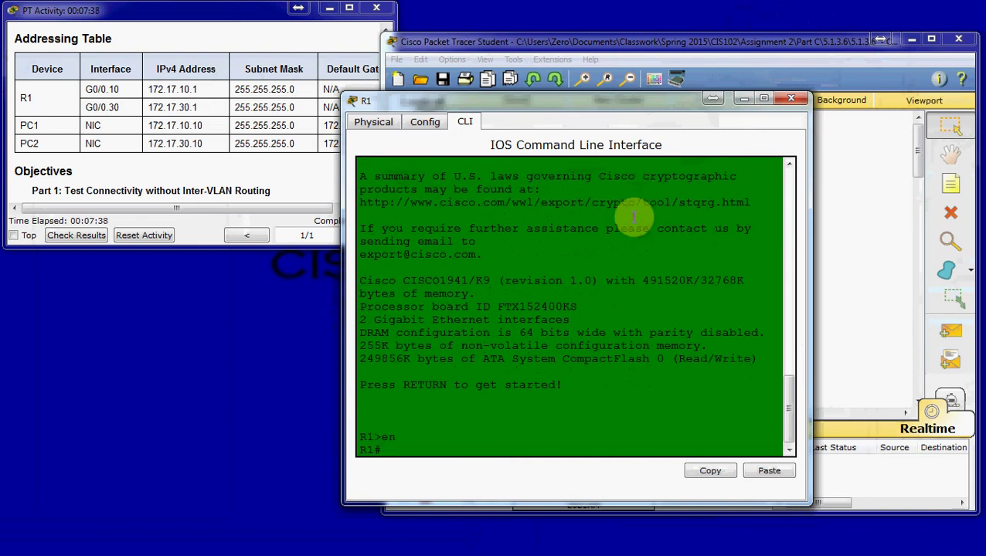
{"action": "type", "text": "conf t"}
{"action": "key", "text": "Return"}
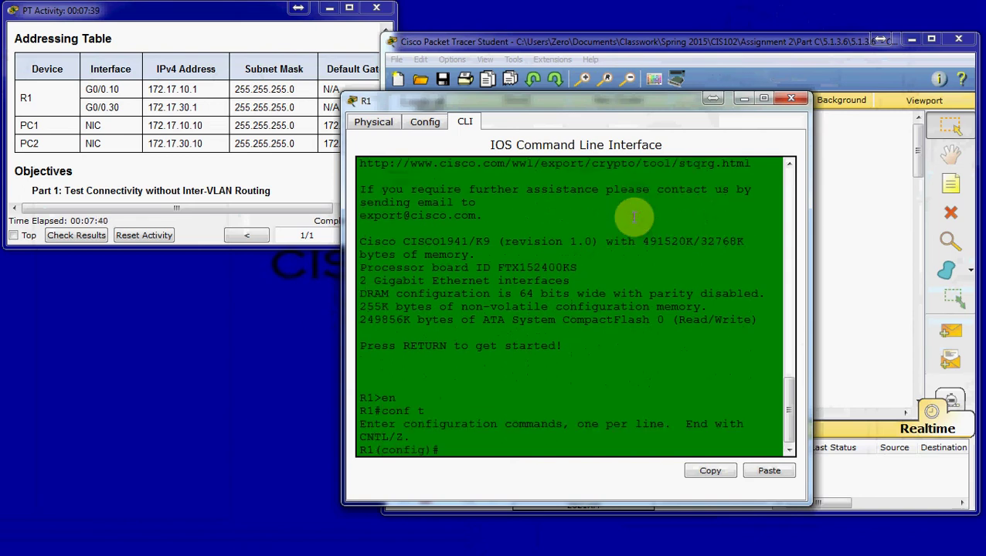
Create subinterface G0/0.10 with dot1Q VLAN 10 encapsulation
{"action": "type", "text": "int g0/0.10"}
{"action": "key", "text": "Return"}
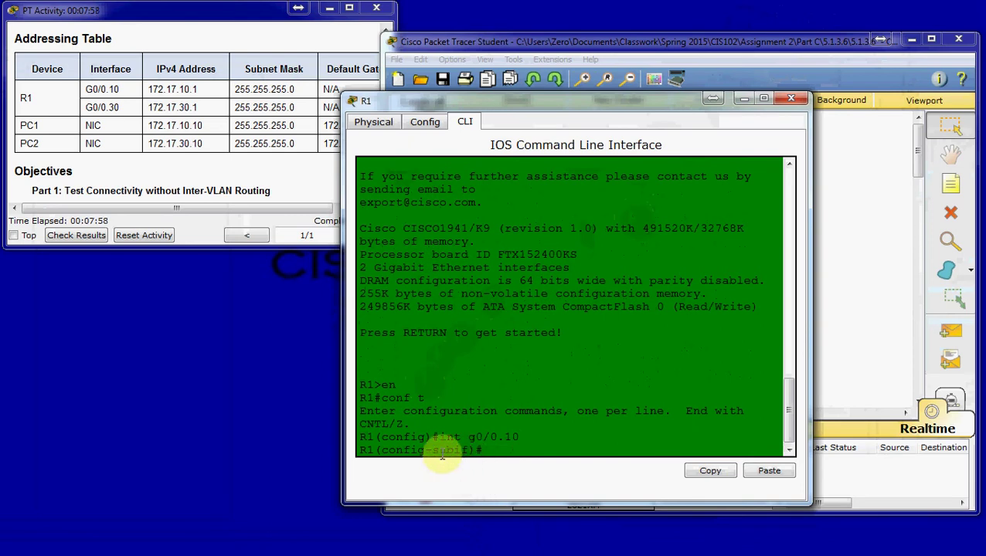
{"action": "type", "text": "enca"}
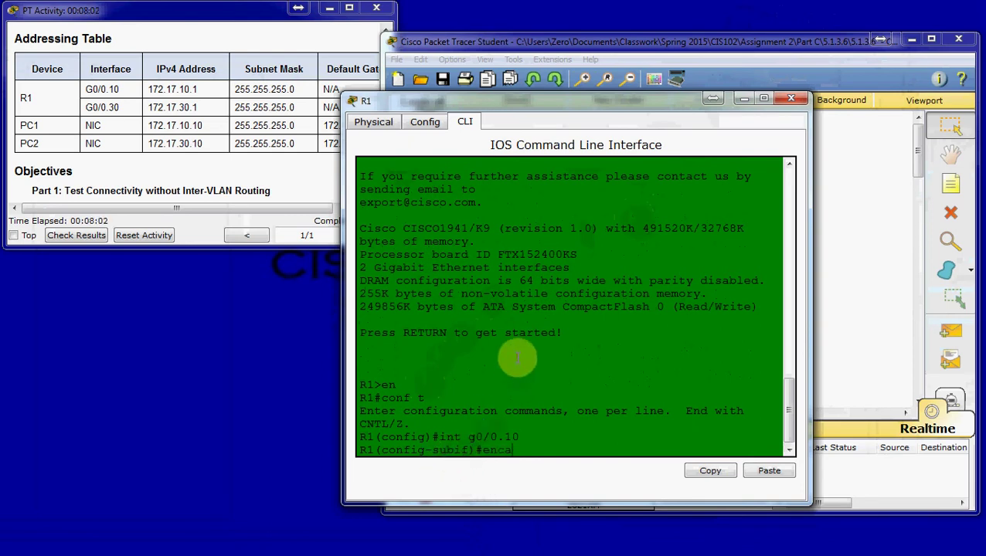
{"action": "type", "text": "psulation dot1Q 10"}
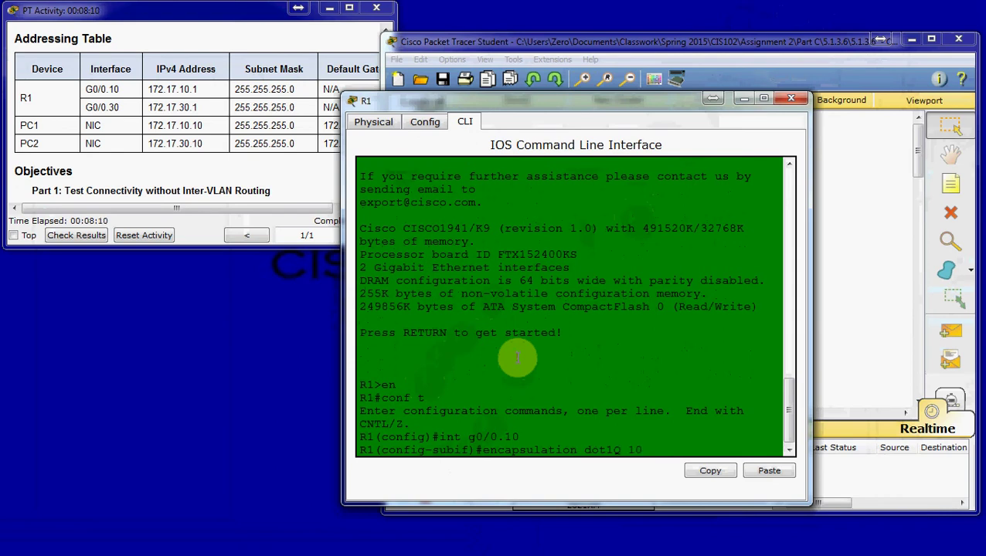
{"action": "key", "text": "Return"}
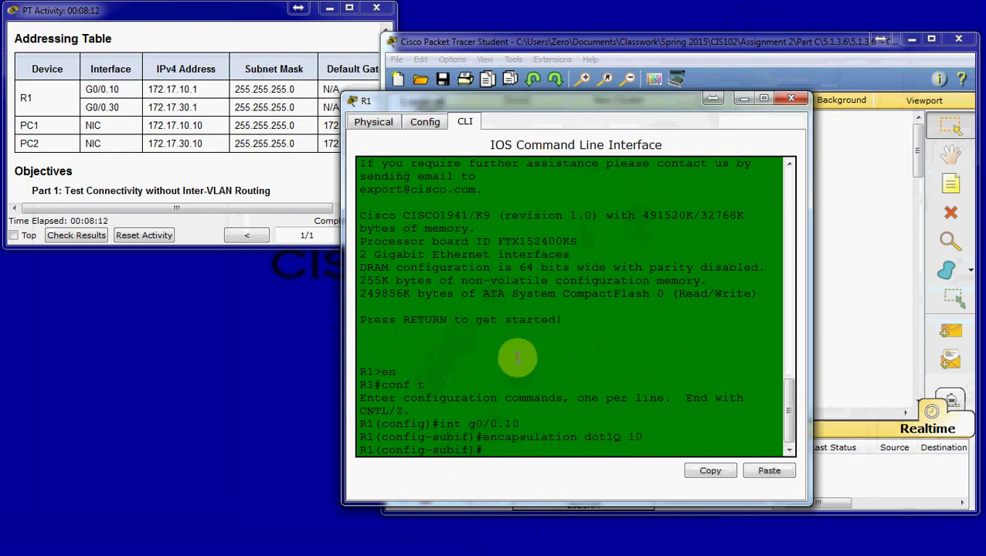
Assign G0/0.10 the address 172.17.10.1 255.255.255.0
{"action": "type", "text": "ip address"}
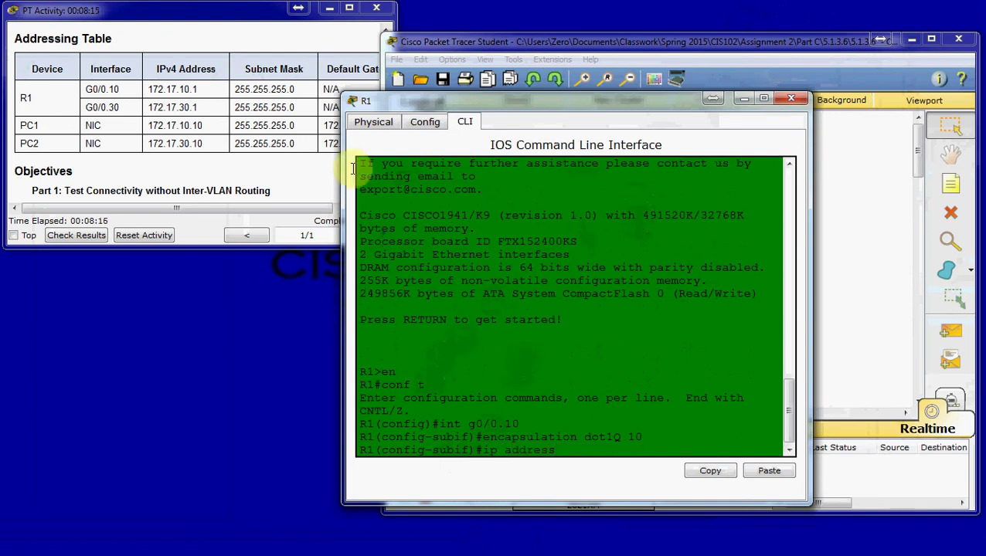
{"action": "left_click_drag", "start_coordinate": [578, 110], "coordinate": [656, 88]}
{"action": "left_click", "coordinate": [662, 334]}
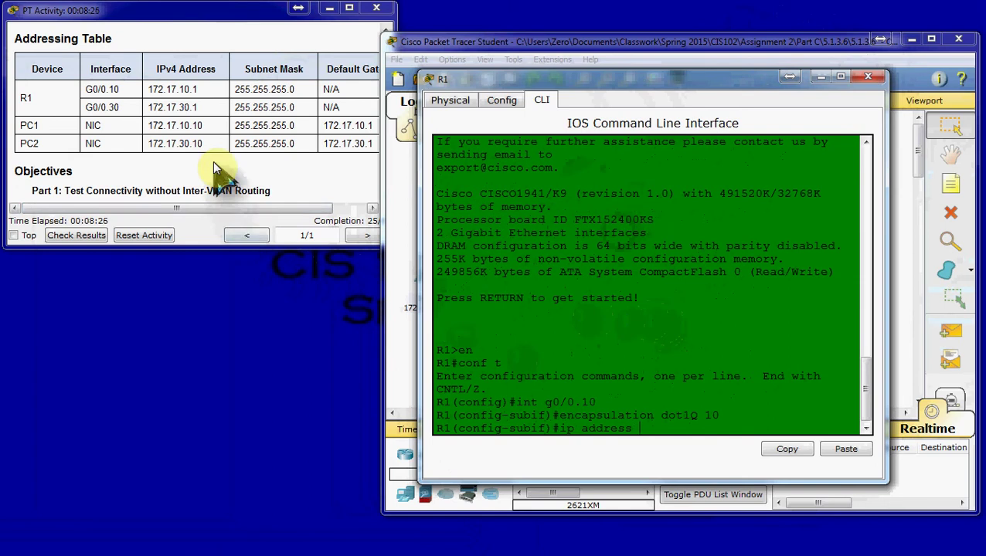
{"action": "left_click_drag", "start_coordinate": [199, 90], "coordinate": [89, 91]}
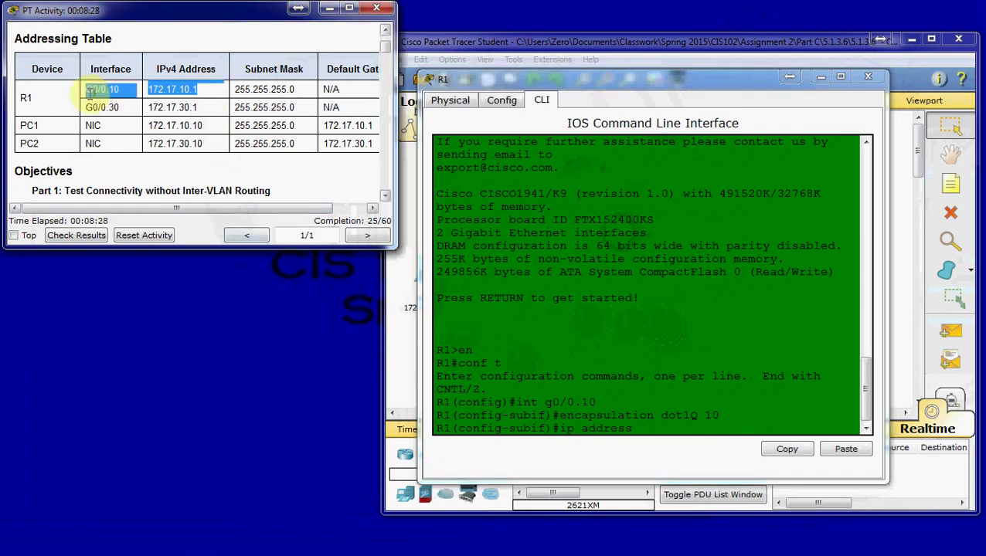
{"action": "left_click", "coordinate": [711, 374]}
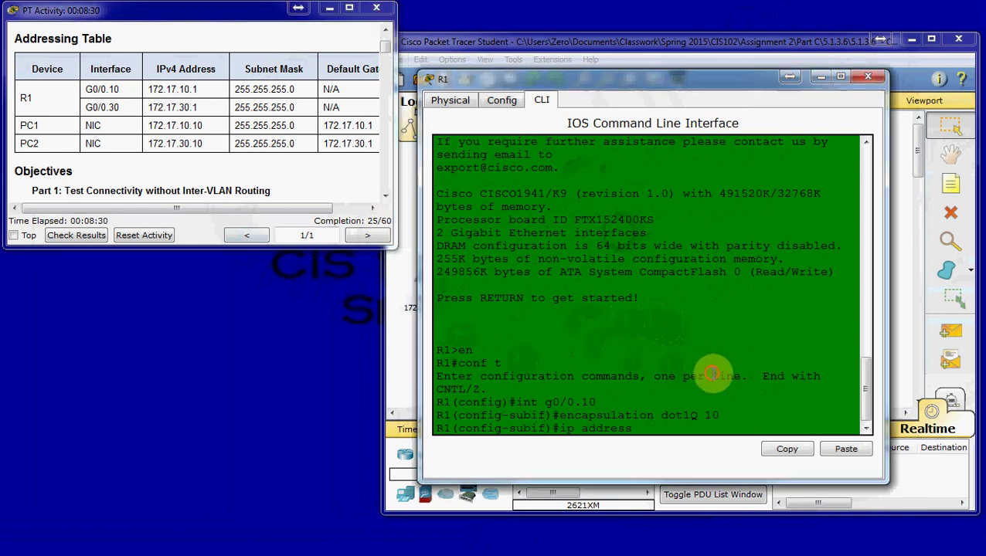
{"action": "type", "text": "17"}
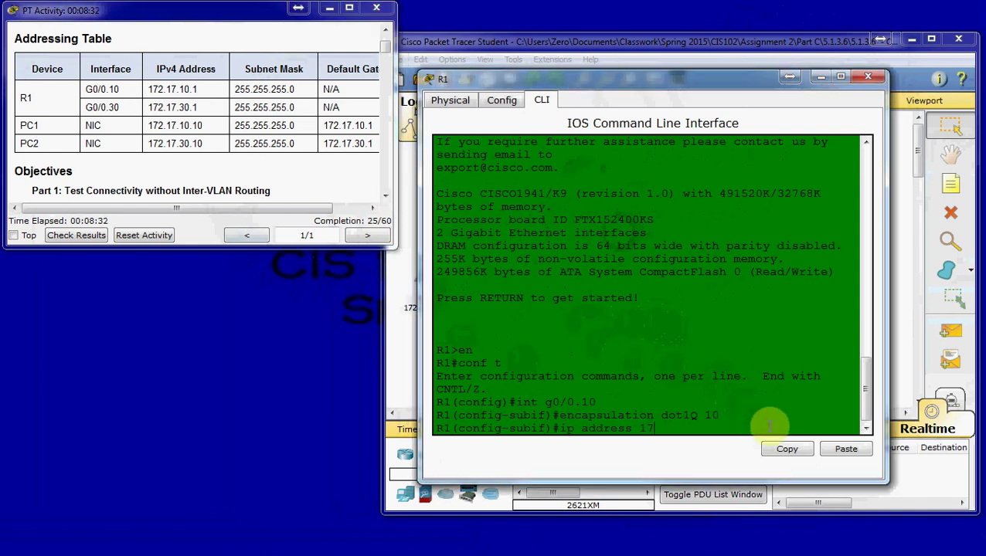
{"action": "type", "text": "2.17.10.1 255.255.255.0"}
{"action": "key", "text": "Return"}
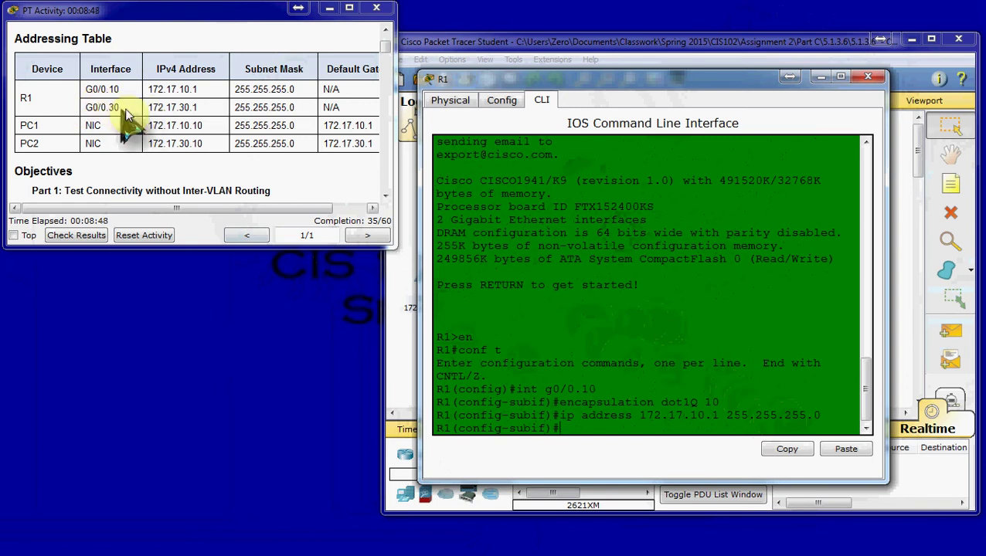
Create subinterface G0/0.30 with dot1Q VLAN 30 encapsulation, correcting an initial VLAN 10 entry
{"action": "type", "text": "int"}
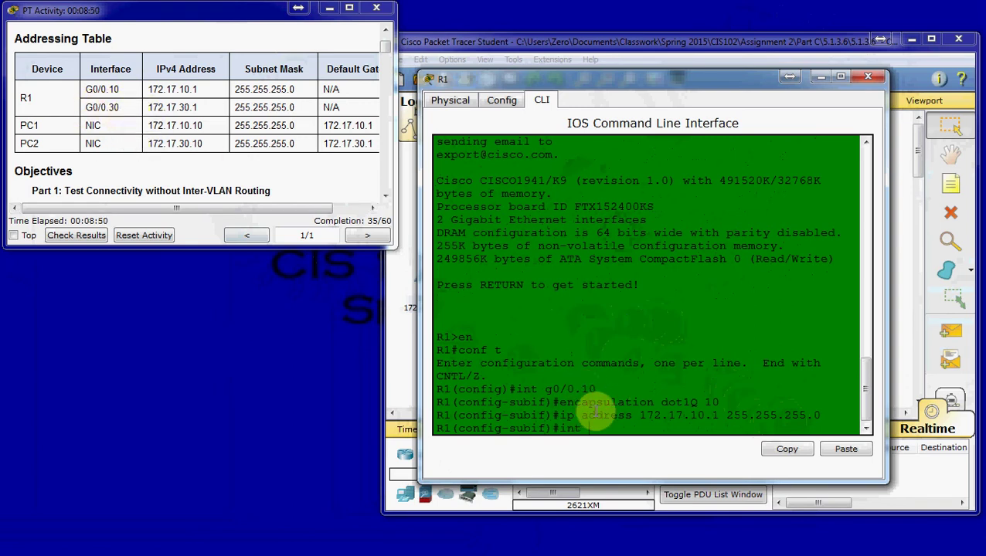
{"action": "type", "text": " g0/0.30"}
{"action": "key", "text": "Return"}
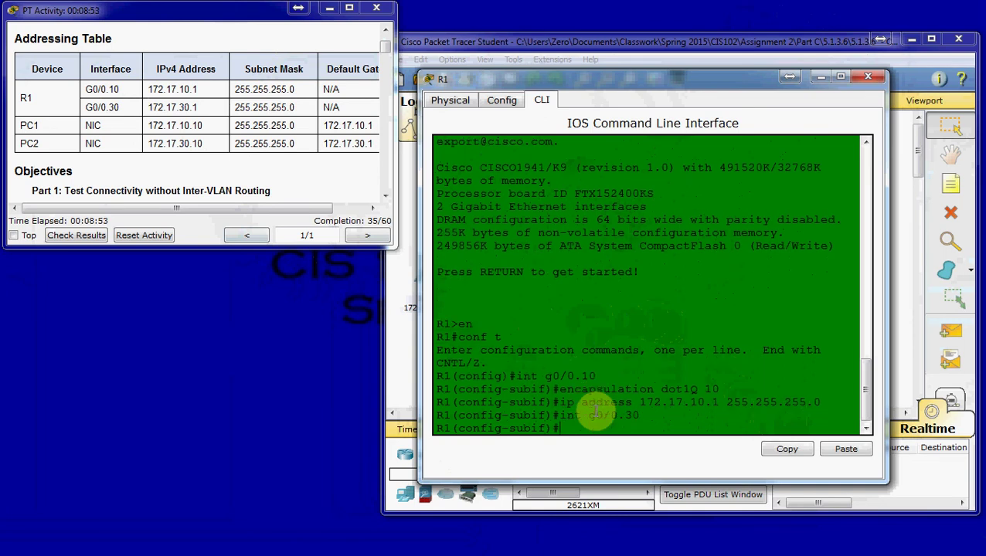
{"action": "type", "text": "encapsulation dot1Q 10"}
{"action": "key", "text": "Return"}
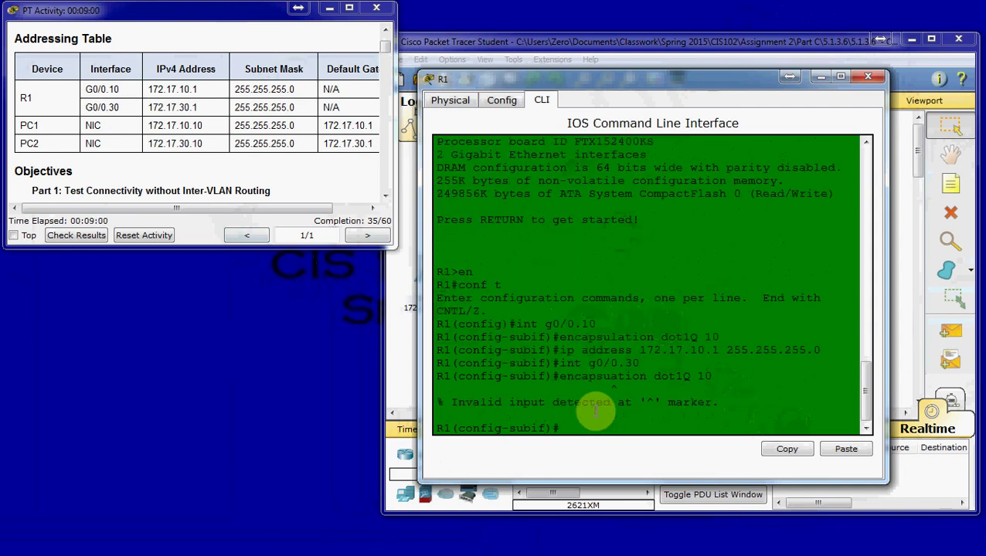
{"action": "key", "text": "Up"}
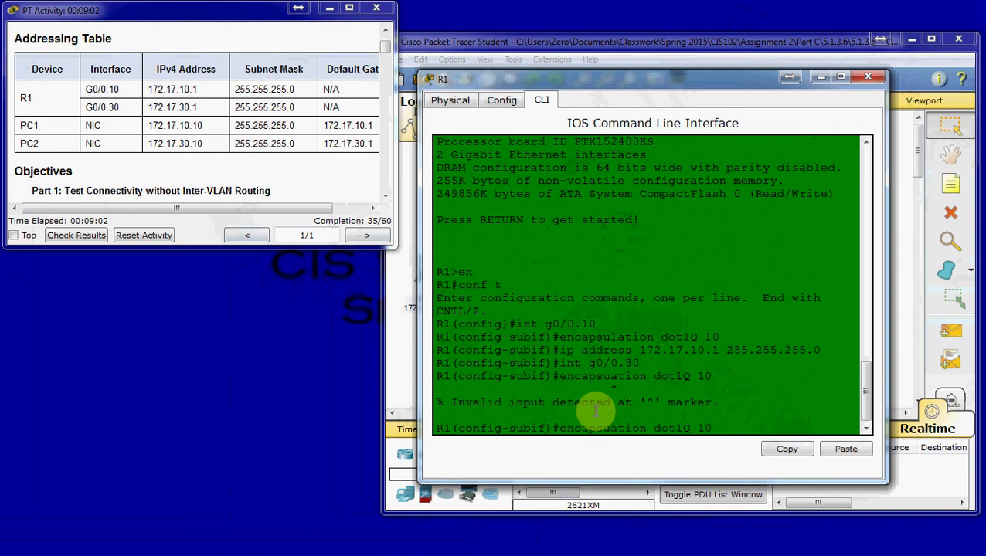
{"action": "key", "text": "Return"}
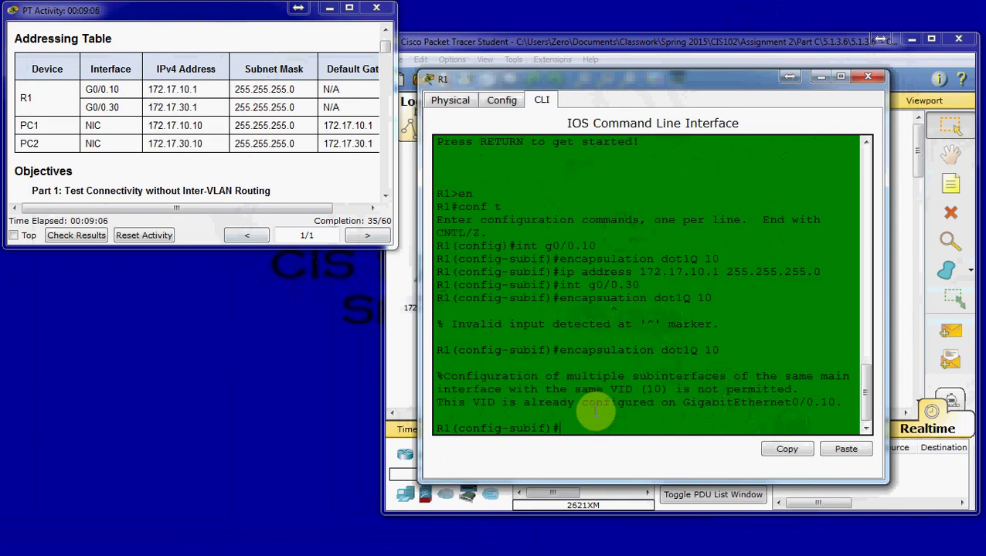
{"action": "key", "text": "Up"}
{"action": "key", "text": "BackSpace"}
{"action": "key", "text": "BackSpace"}
{"action": "type", "text": "30"}
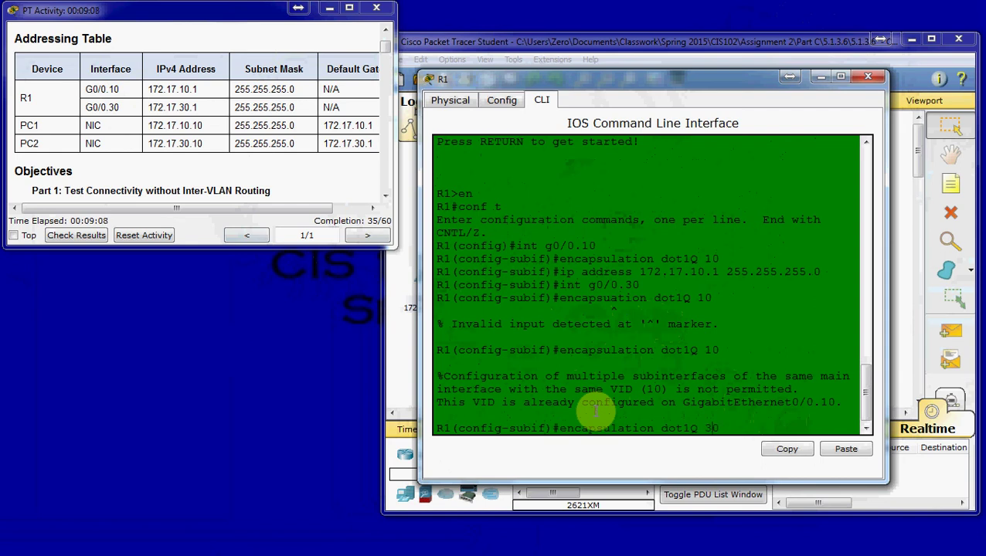
{"action": "key", "text": "Return"}
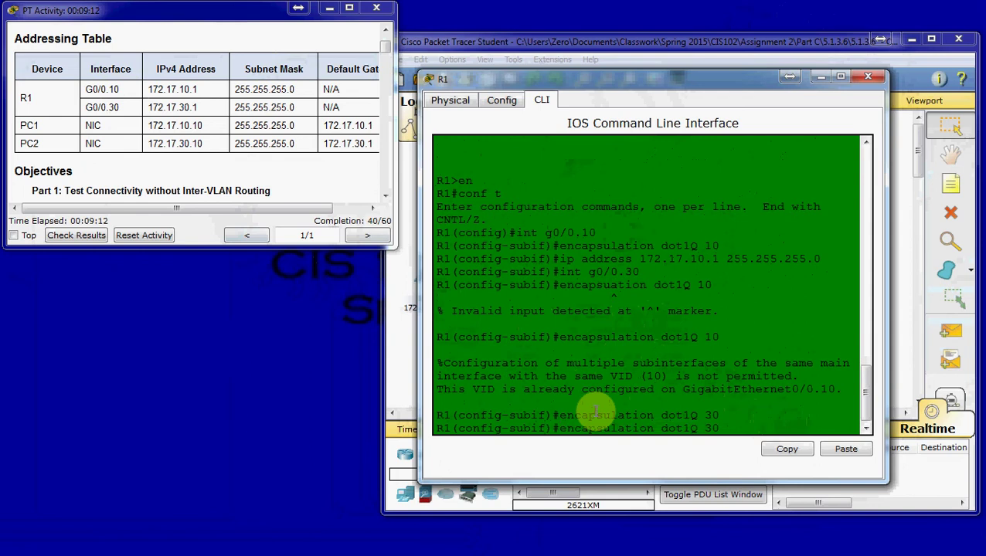
Give G0/0.30 address 172.17.30.1 255.255.255.0 and exit the subinterface
{"action": "type", "text": "ip address 172.17.30.1 255.255.255.0"}
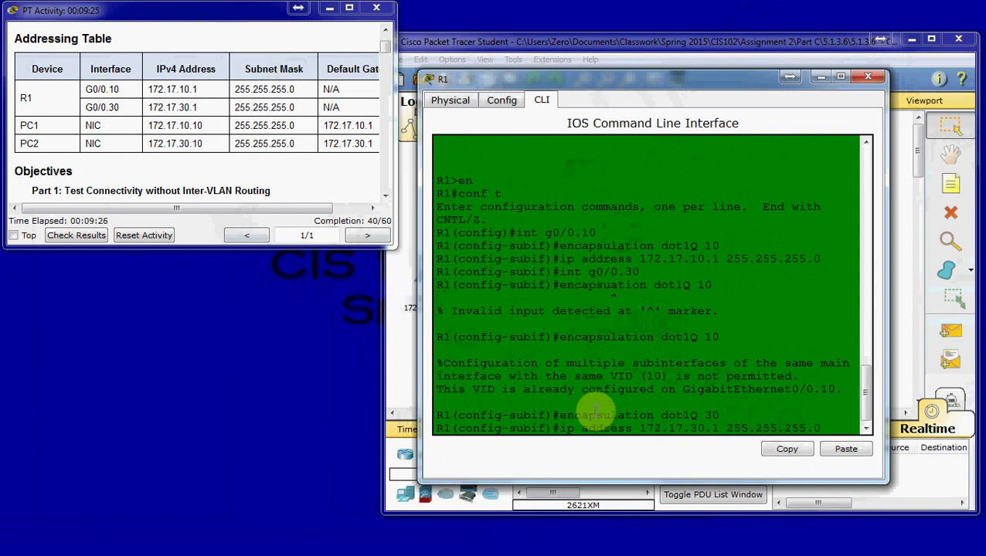
{"action": "key", "text": "Return"}
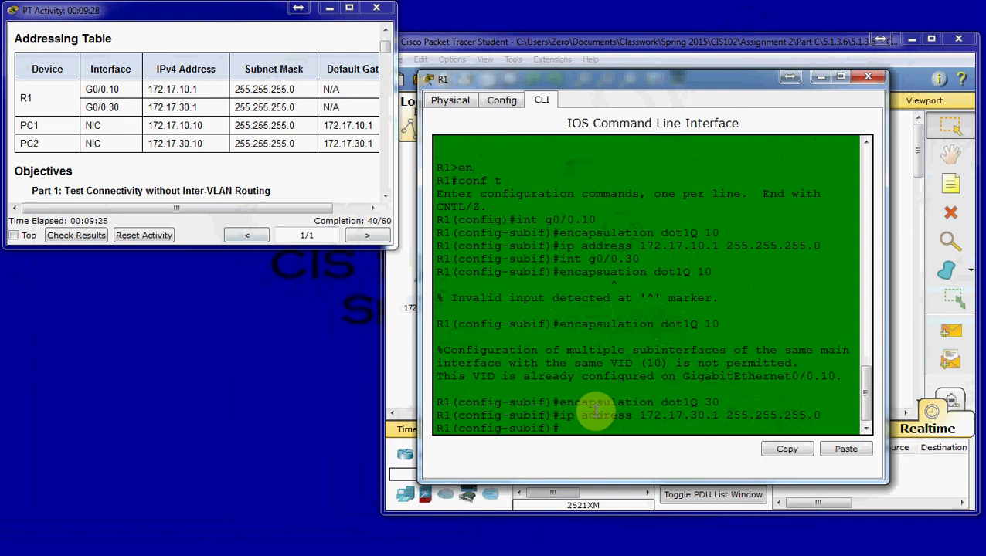
{"action": "type", "text": "exit"}
{"action": "key", "text": "Return"}
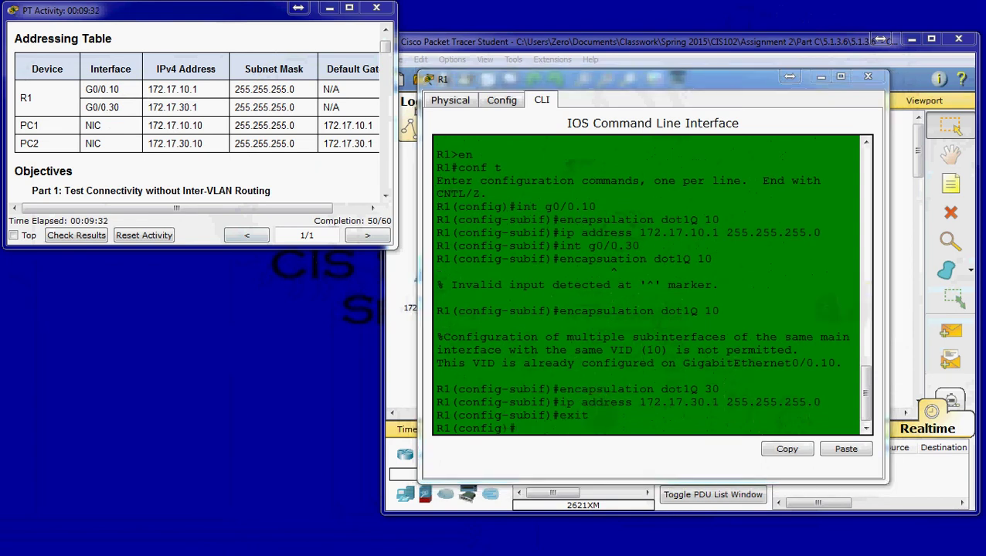
Run show ip int brief on R1, which shows G0/0 and its subinterfaces down
{"action": "left_click", "coordinate": [761, 296]}
{"action": "type", "text": "exit"}
{"action": "key", "text": "Return"}
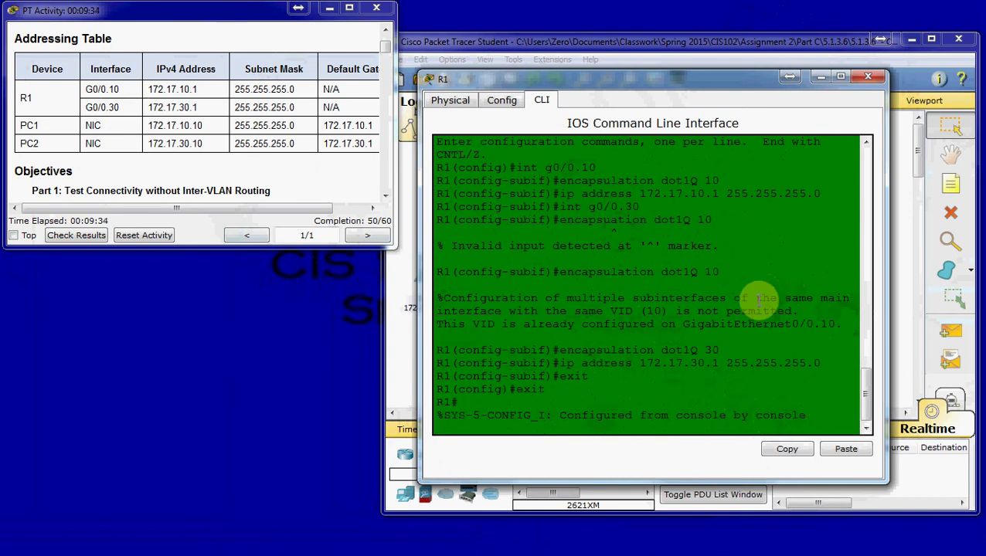
{"action": "key", "text": "Return"}
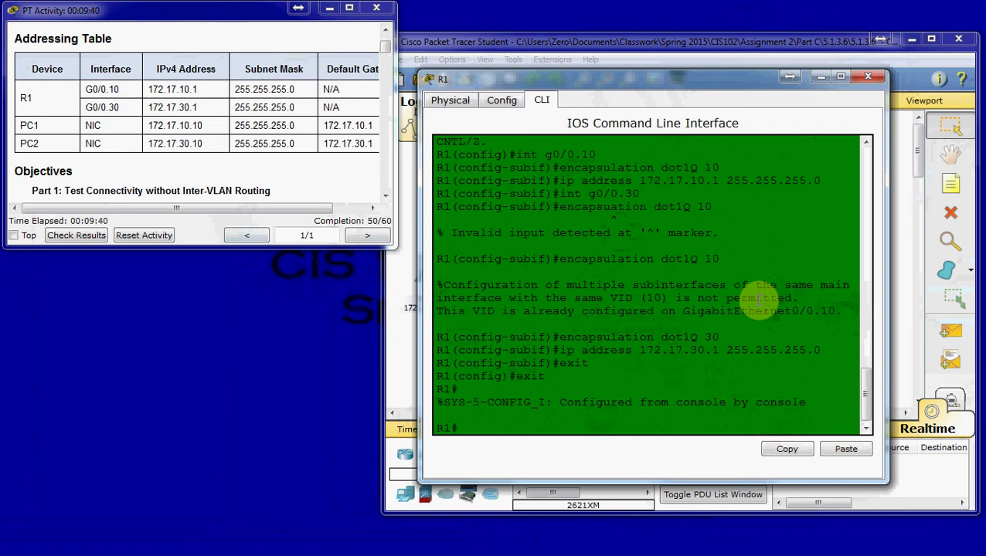
{"action": "type", "text": "show ip int brief"}
{"action": "key", "text": "Return"}
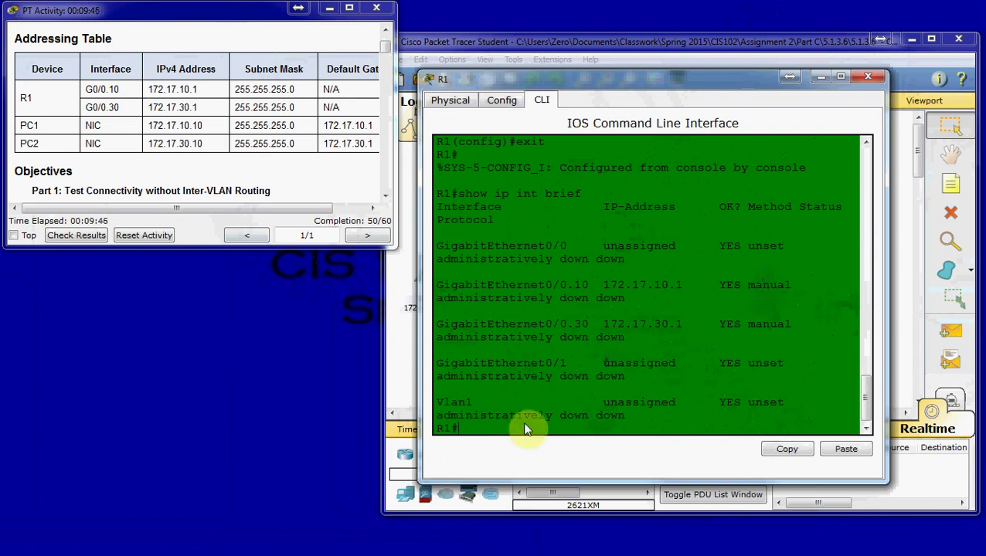
{"action": "left_click_drag", "start_coordinate": [421, 479], "coordinate": [216, 498]}
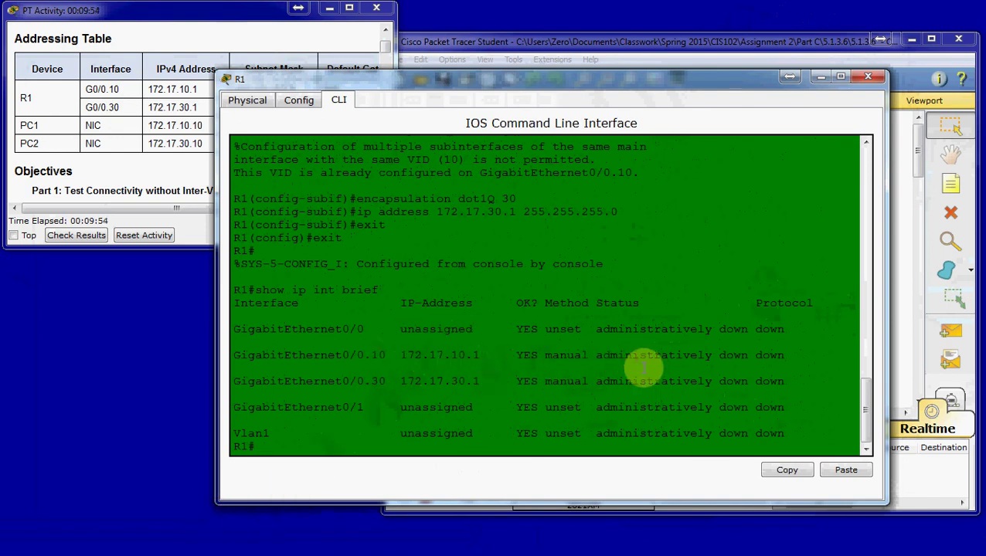
{"action": "left_click_drag", "start_coordinate": [719, 357], "coordinate": [782, 355]}
{"action": "left_click", "coordinate": [746, 382]}
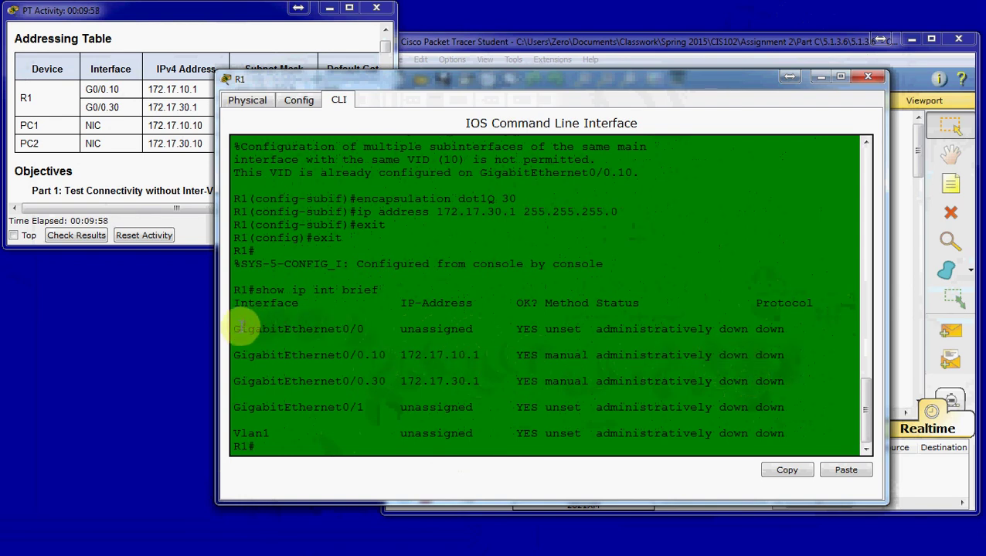
{"action": "left_click_drag", "start_coordinate": [234, 330], "coordinate": [792, 332]}
{"action": "left_click", "coordinate": [802, 351]}
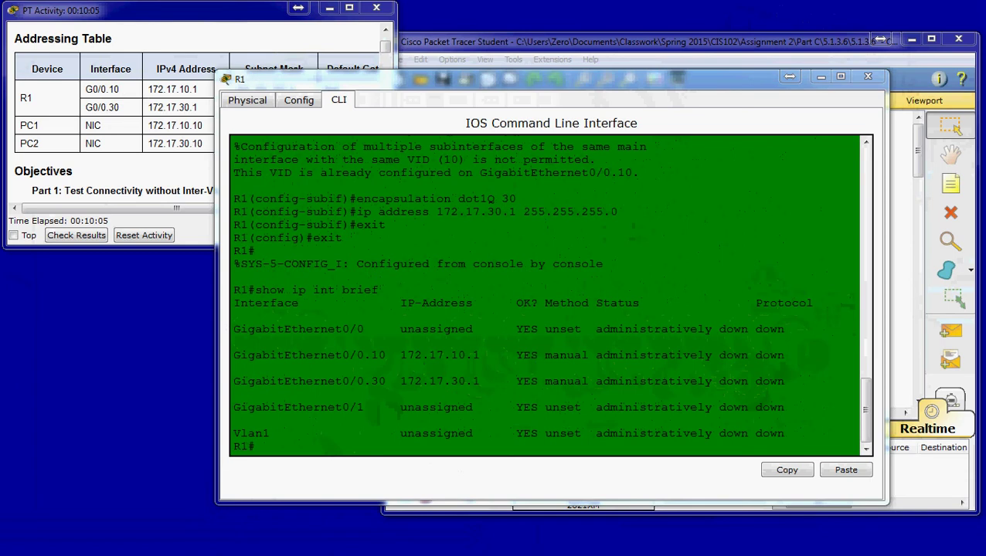
Enable R1's G0/0 with no shutdown so G0/0.10 and G0/0.30 come up, then close R1
{"action": "left_click", "coordinate": [680, 361]}
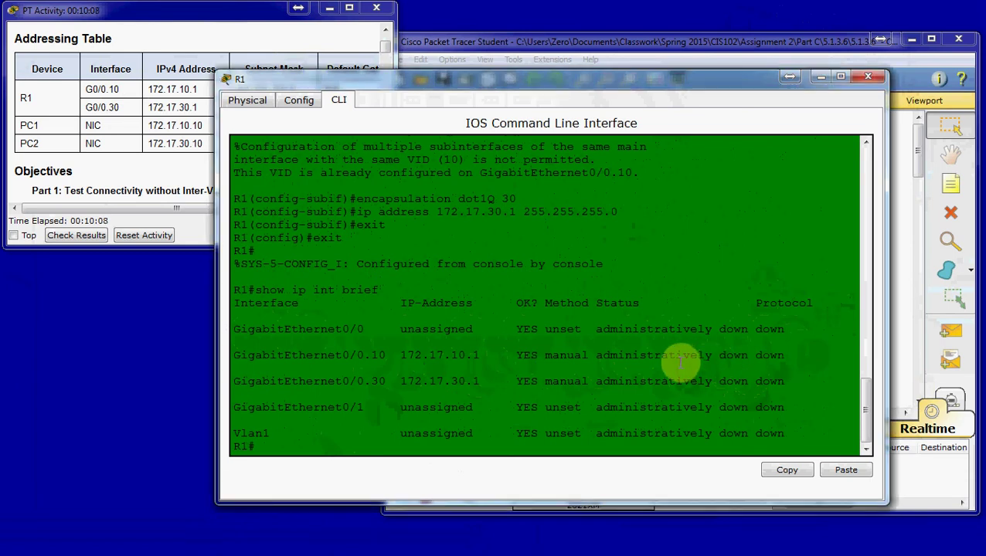
{"action": "type", "text": "conf t"}
{"action": "key", "text": "Return"}
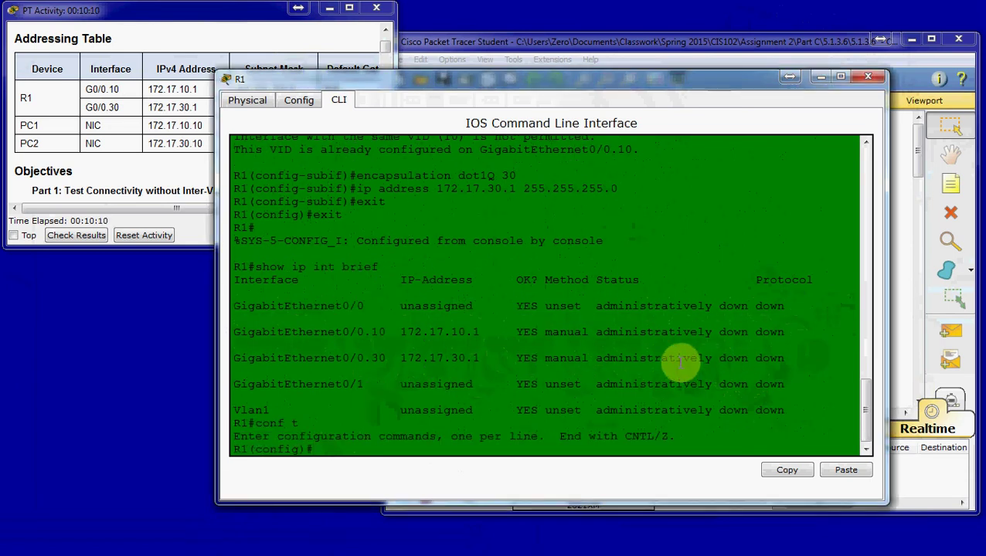
{"action": "type", "text": "int g0/0"}
{"action": "key", "text": "Return"}
{"action": "type", "text": "no shut"}
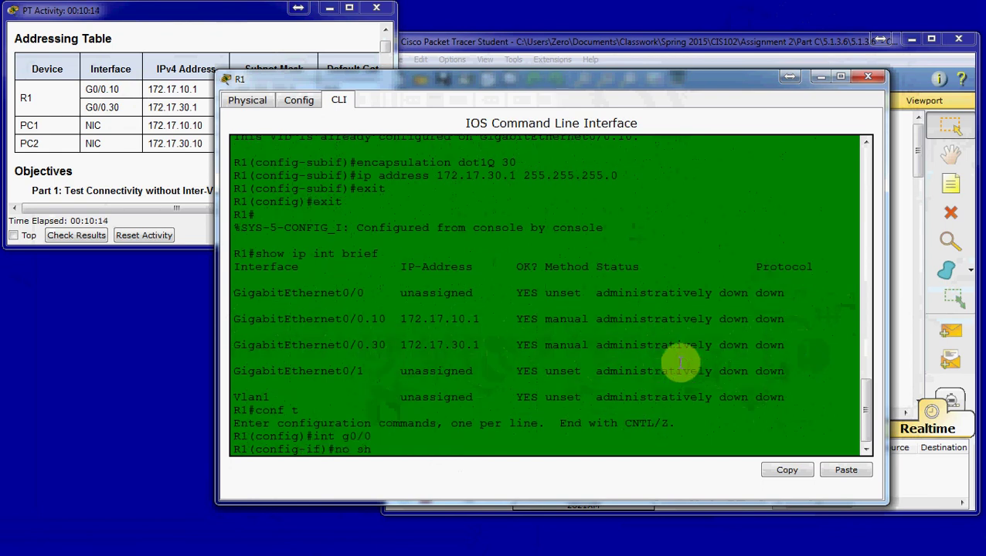
{"action": "key", "text": "Return"}
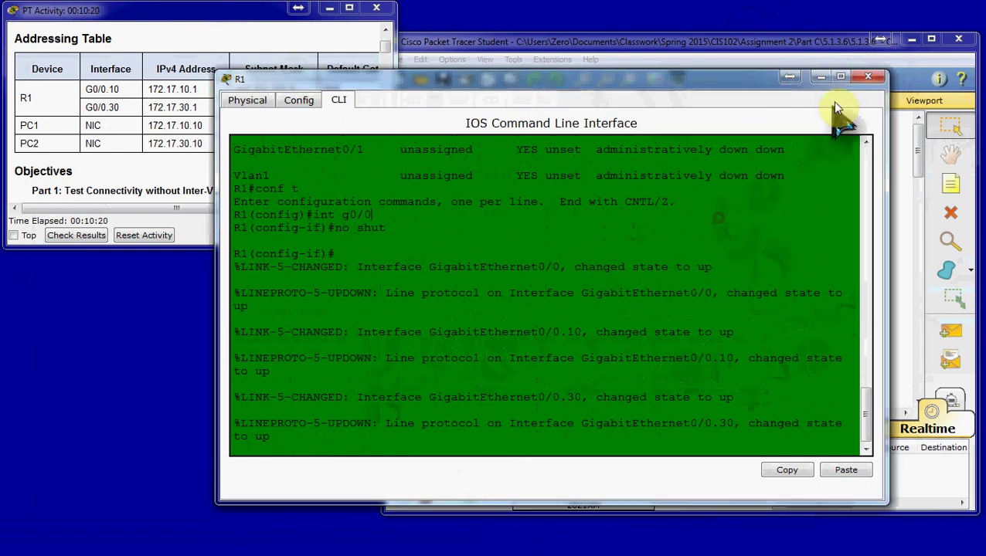
{"action": "left_click", "coordinate": [859, 77]}
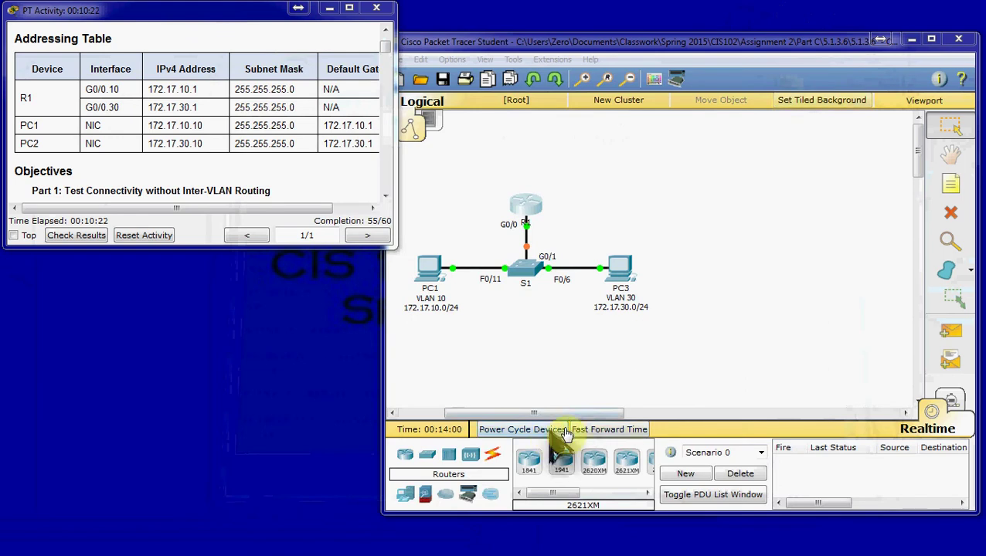
Fast-forward time and rerun PC1's ping to 172.17.30.10, which still times out
{"action": "left_click", "coordinate": [602, 435]}
{"action": "left_click", "coordinate": [517, 345]}
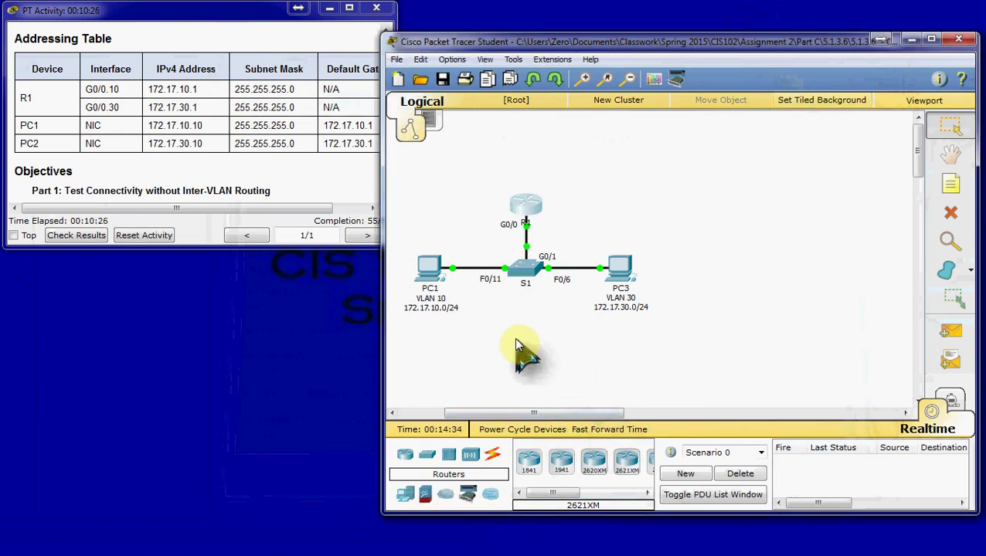
{"action": "left_click", "coordinate": [435, 288]}
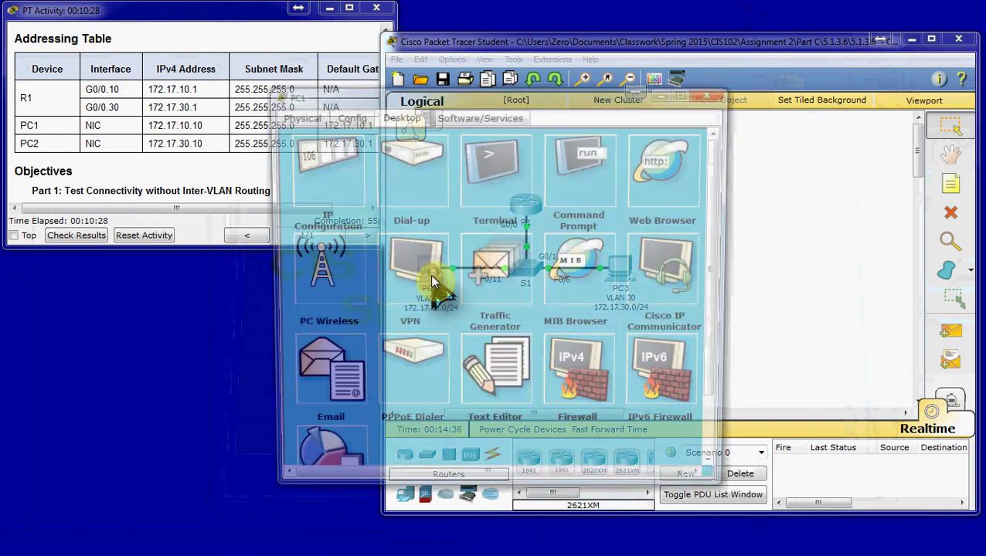
{"action": "left_click", "coordinate": [555, 200]}
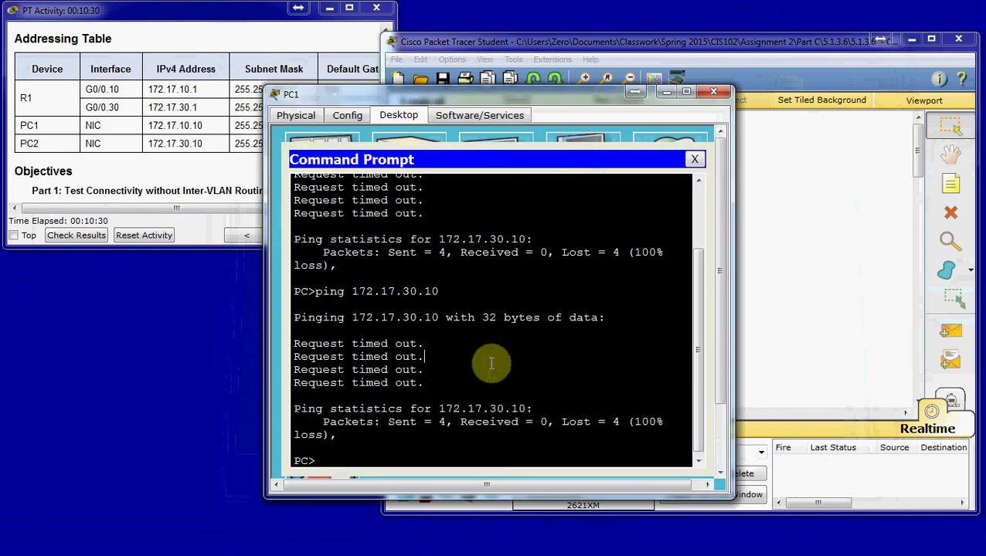
{"action": "key", "text": "Up"}
{"action": "key", "text": "Return"}
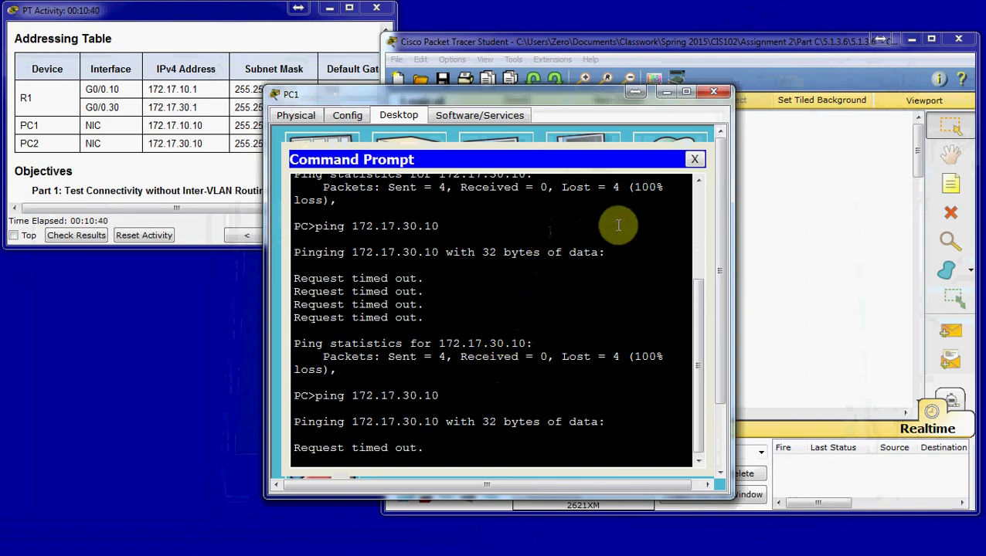
{"action": "left_click", "coordinate": [720, 92]}
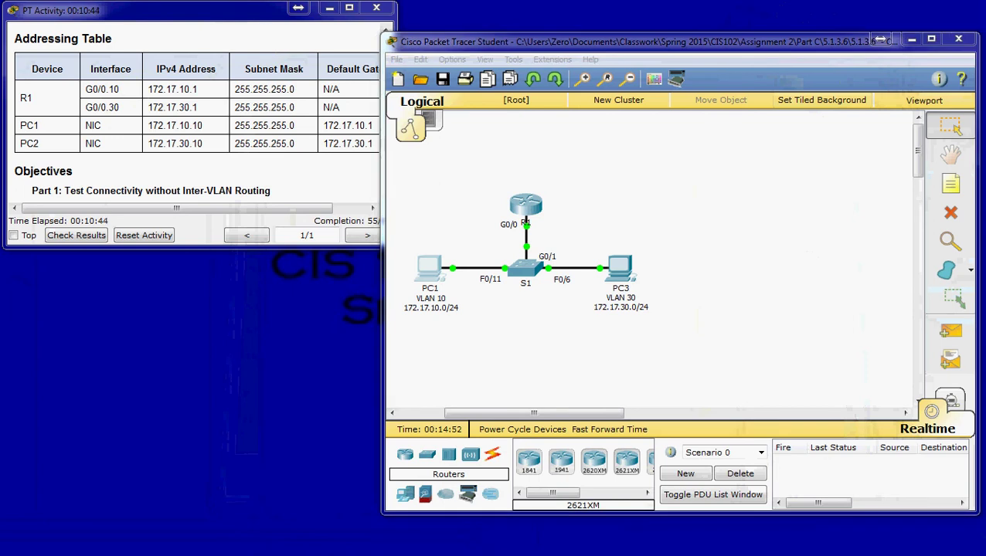
Run show vlan on S1 and page through the full VLAN listing
{"action": "left_click", "coordinate": [527, 267]}
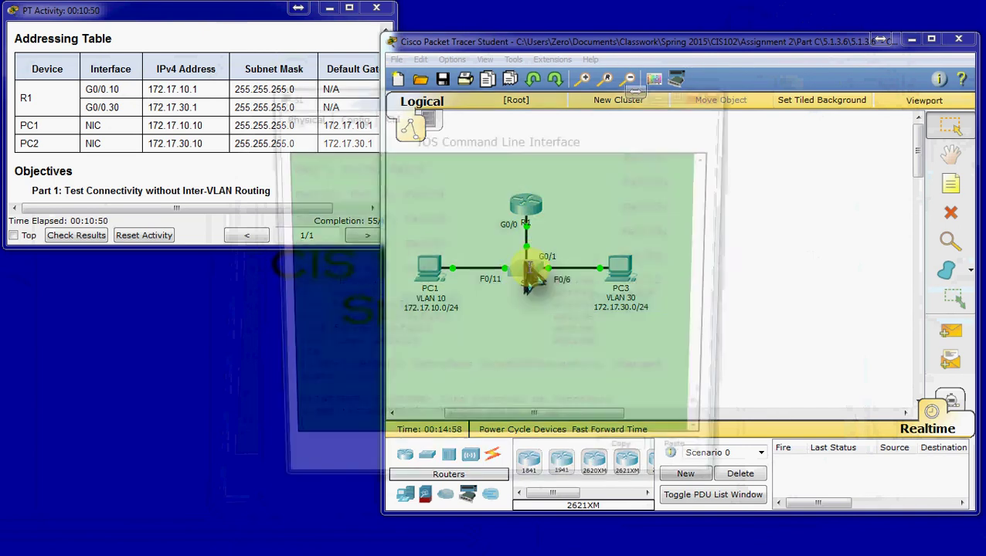
{"action": "key", "text": "Return"}
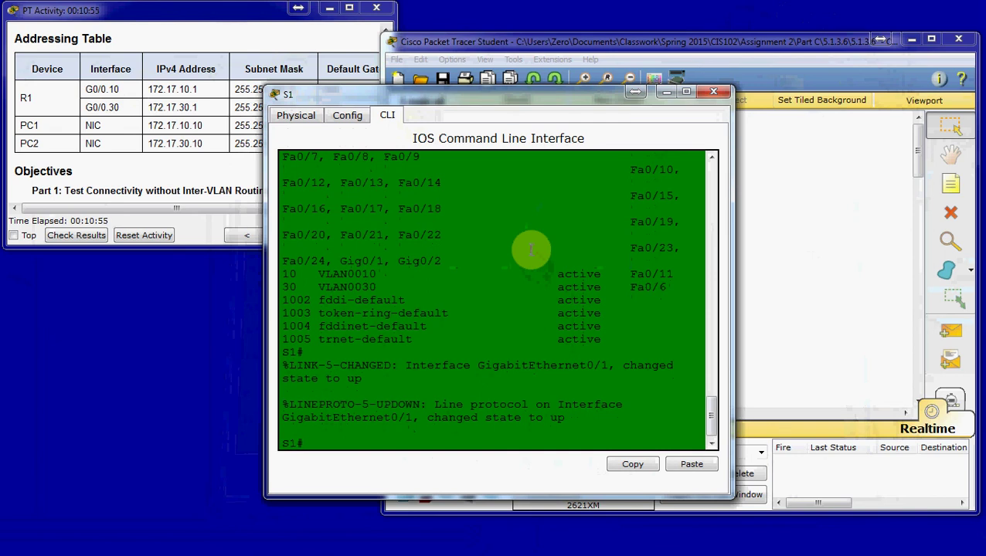
{"action": "type", "text": "show vlan"}
{"action": "key", "text": "Return"}
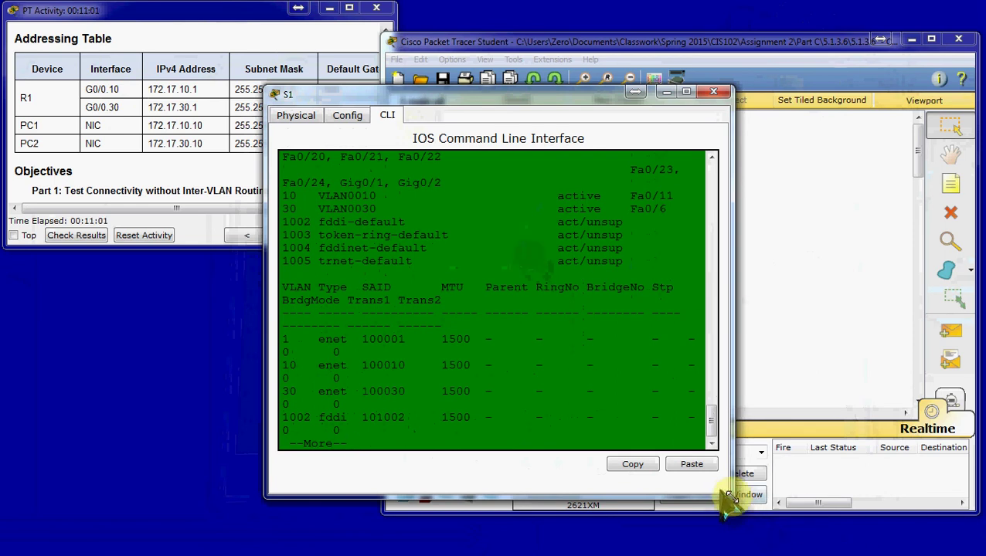
{"action": "left_click_drag", "start_coordinate": [728, 495], "coordinate": [918, 492]}
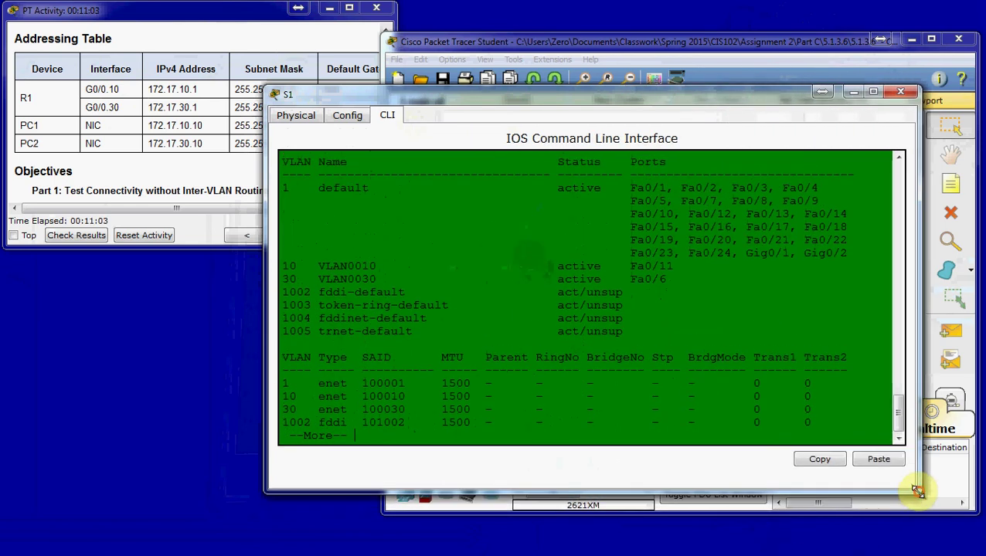
{"action": "key", "text": "Return"}
{"action": "key", "text": "Return"}
{"action": "key", "text": "Return"}
{"action": "key", "text": "space"}
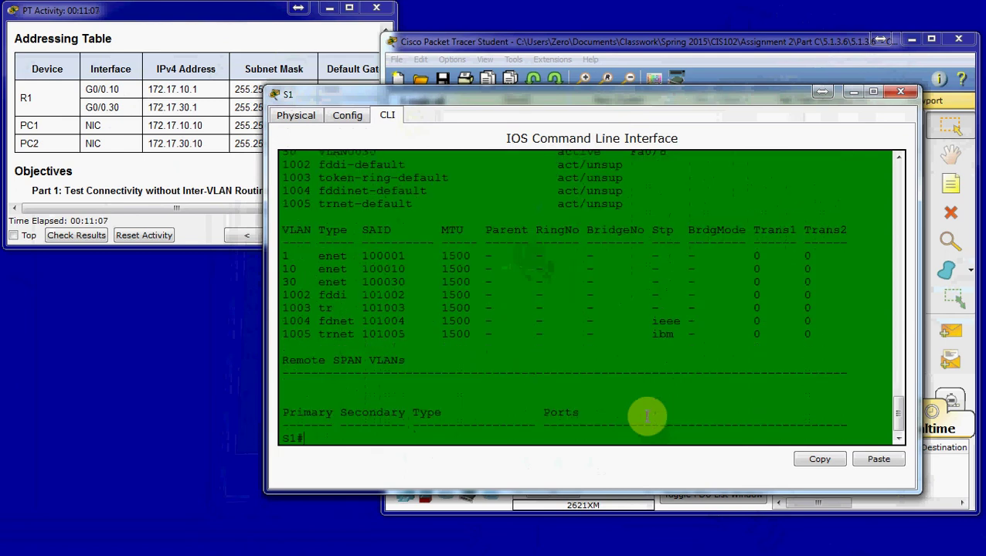
Check the listing, which shows Gig0/1 still in default VLAN 1
{"action": "scroll", "coordinate": [638, 402], "scroll_direction": "up", "scroll_amount": 3}
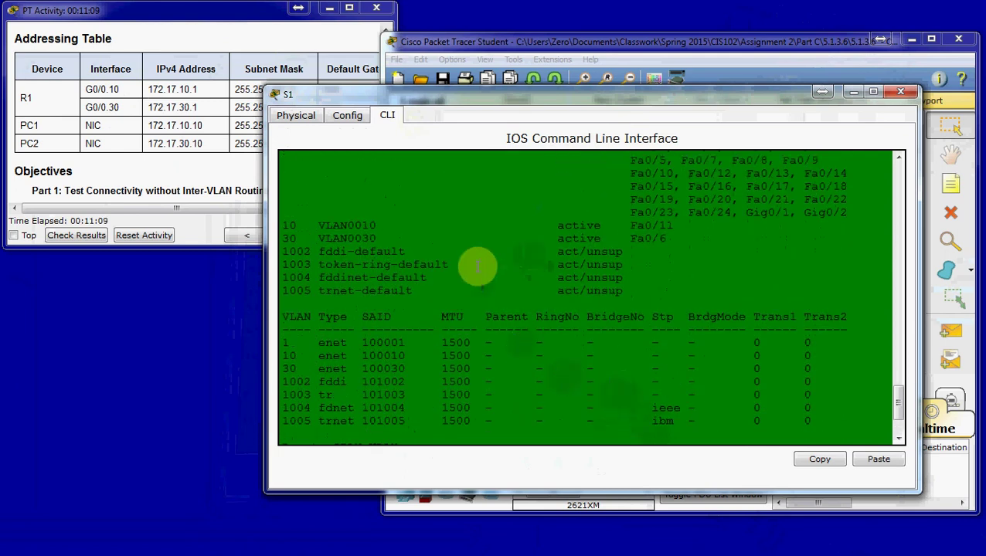
{"action": "scroll", "coordinate": [648, 235], "scroll_direction": "up", "scroll_amount": 1}
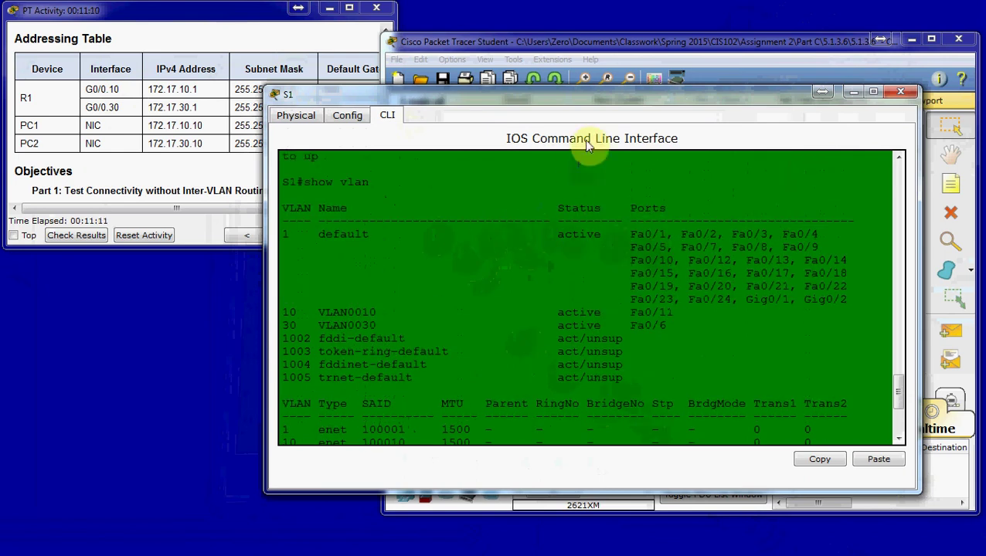
{"action": "left_click_drag", "start_coordinate": [604, 93], "coordinate": [401, 309]}
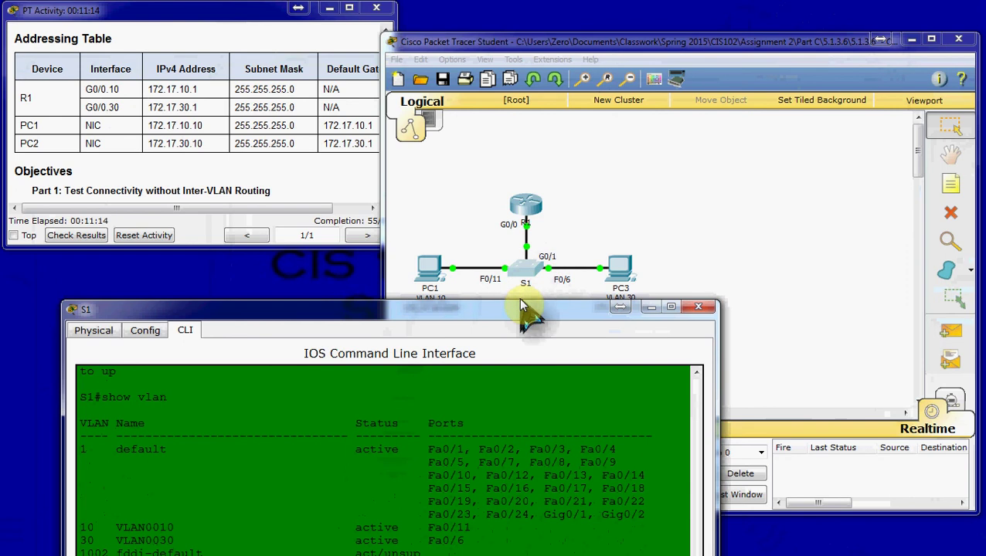
{"action": "left_click_drag", "start_coordinate": [528, 307], "coordinate": [681, 67]}
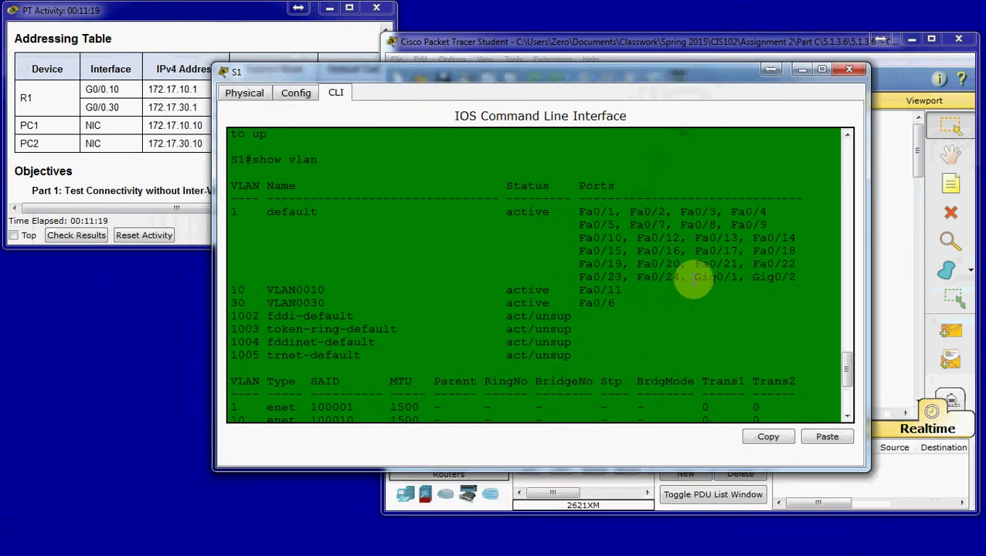
{"action": "left_click_drag", "start_coordinate": [694, 276], "coordinate": [740, 278]}
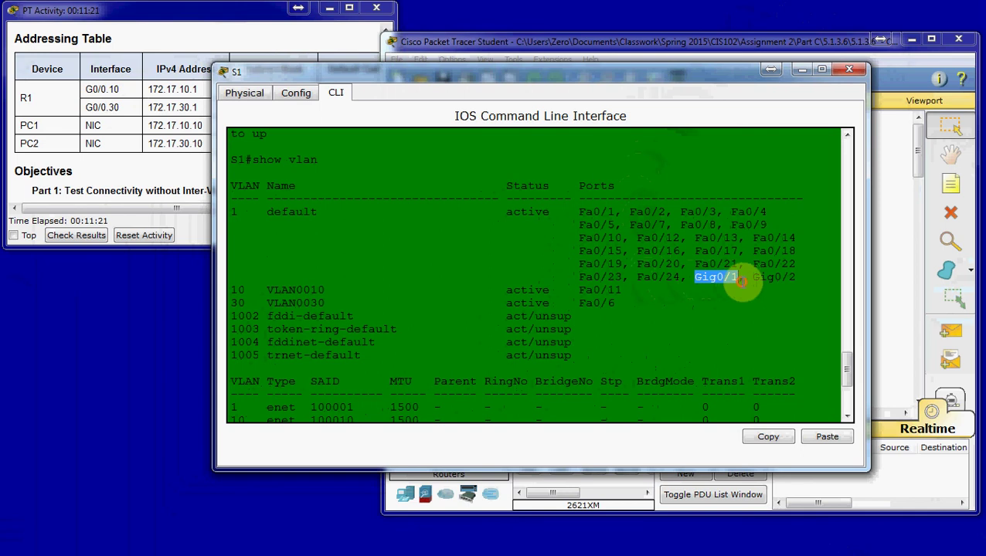
{"action": "left_click", "coordinate": [676, 316]}
Set S1's G0/1 to switchport mode trunk
{"action": "key", "text": "Return"}
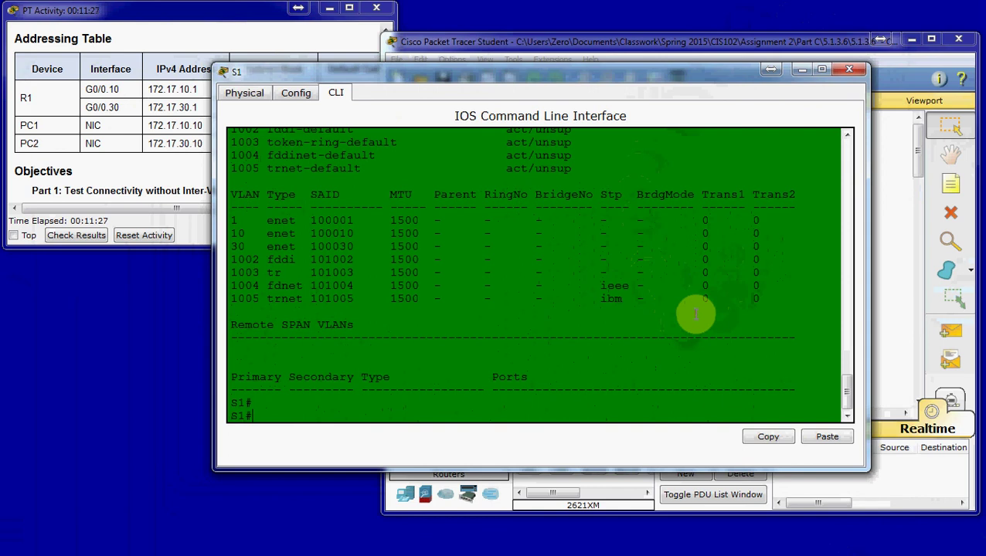
{"action": "type", "text": "conf t"}
{"action": "key", "text": "Return"}
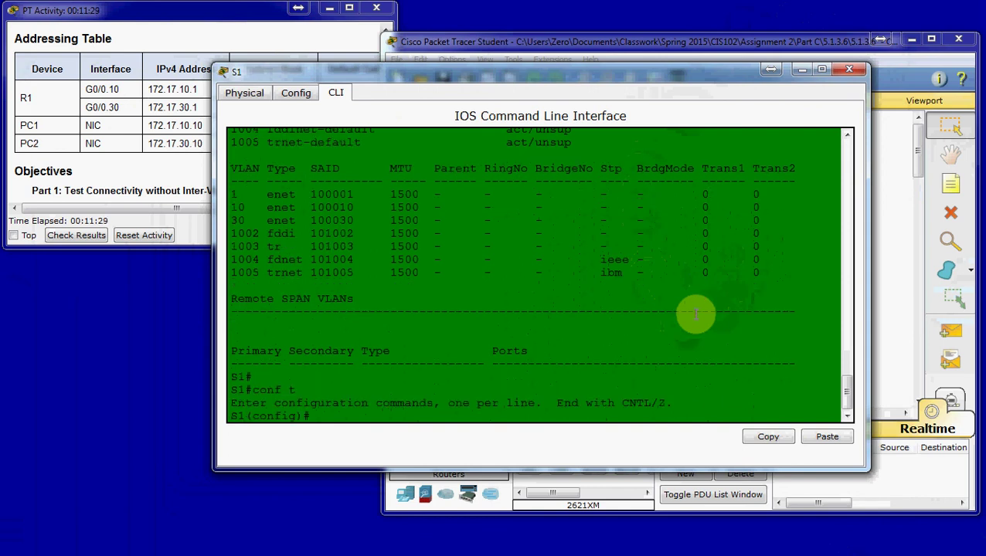
{"action": "type", "text": "int g0/1"}
{"action": "key", "text": "Return"}
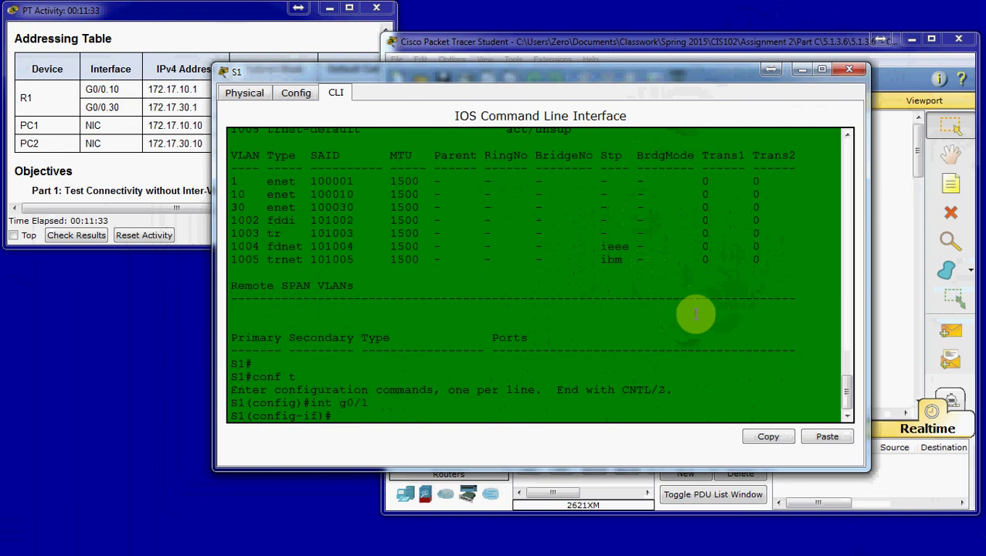
{"action": "type", "text": "switchport mode trunk"}
{"action": "key", "text": "Return"}
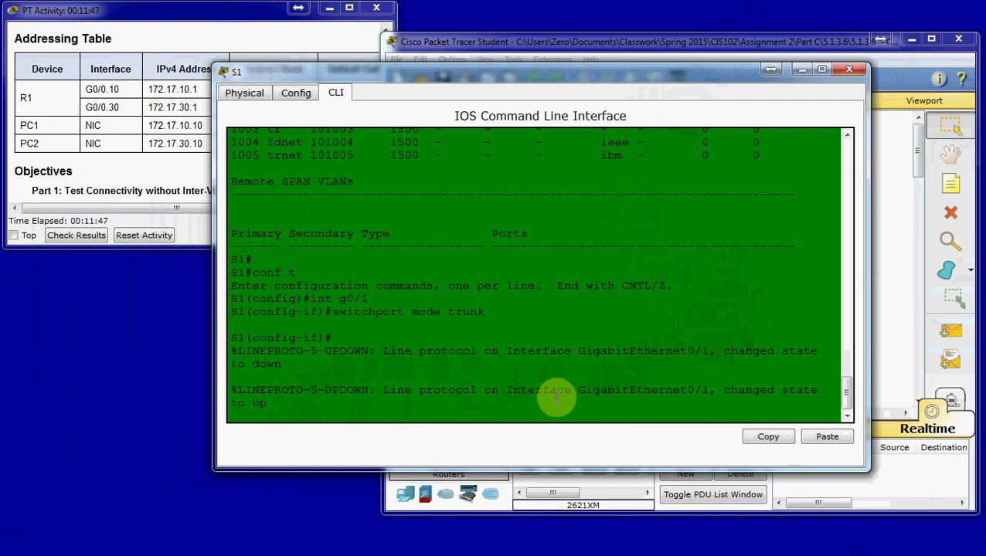
Exit S1's interface and global configuration modes back to the privileged prompt
{"action": "key", "text": "Return"}
{"action": "type", "text": "exit"}
{"action": "key", "text": "Return"}
{"action": "type", "text": "exit"}
{"action": "key", "text": "Return"}
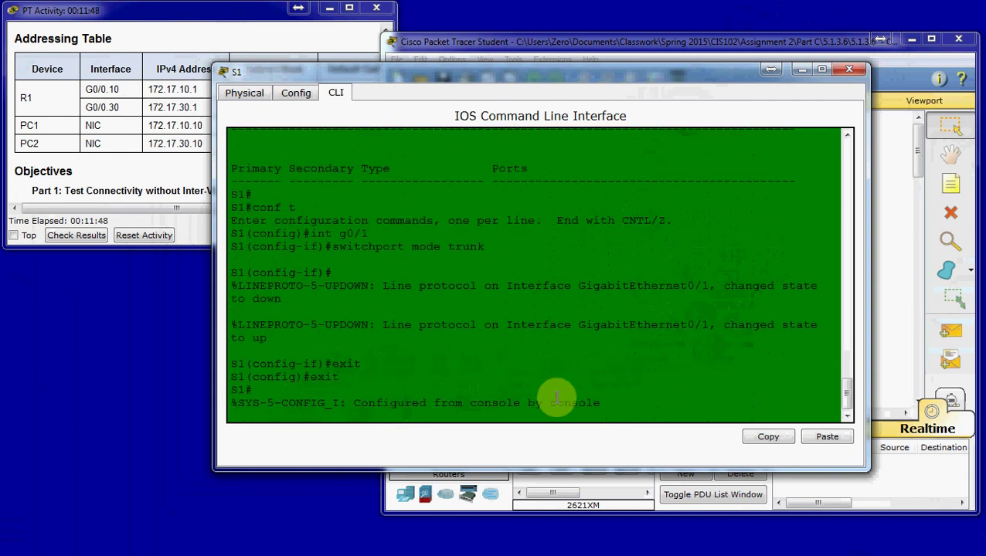
{"action": "key", "text": "Return"}
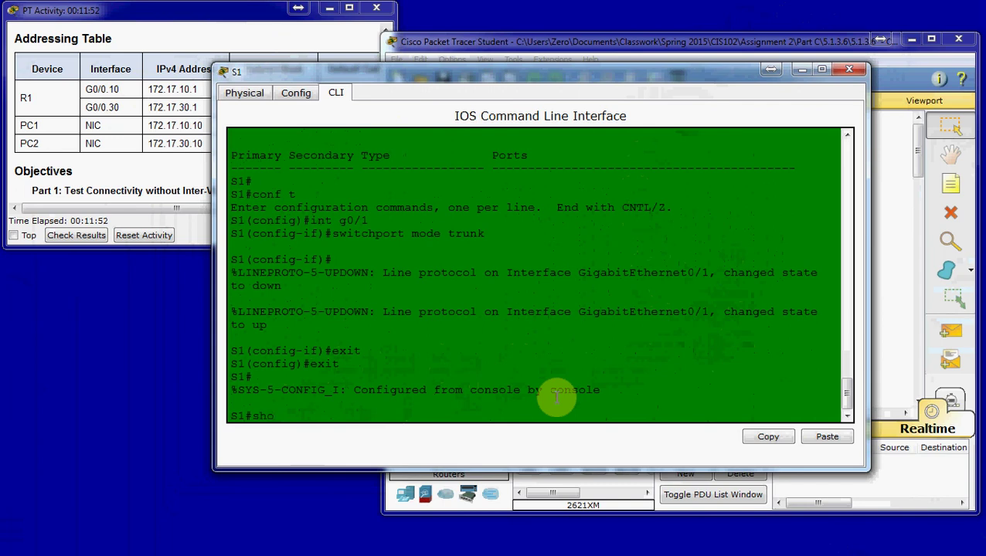
Recheck S1's VLANs, then show interfaces trunk: Gig0/1 trunks 802.1q carrying VLANs 1, 10, 30
{"action": "type", "text": "show vlan"}
{"action": "key", "text": "Return"}
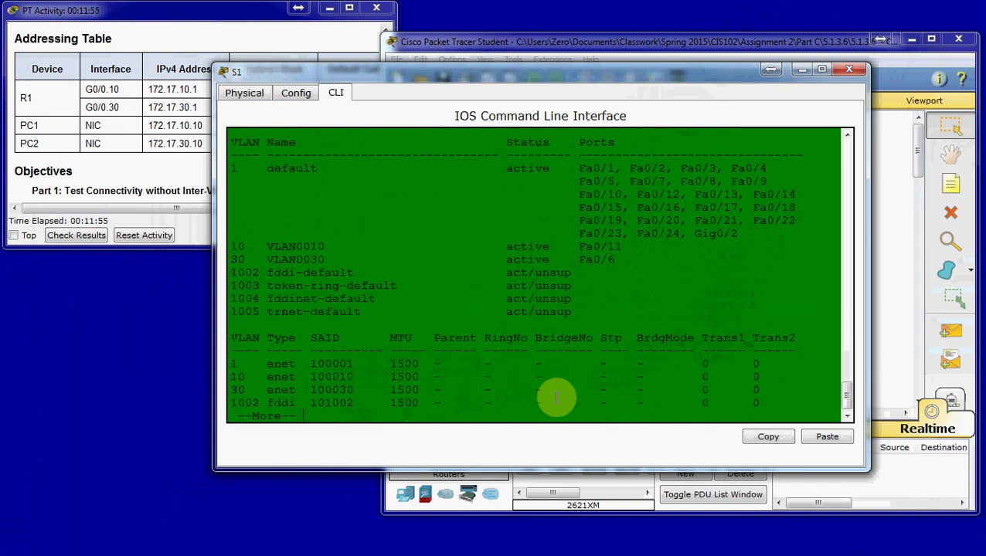
{"action": "key", "text": "space"}
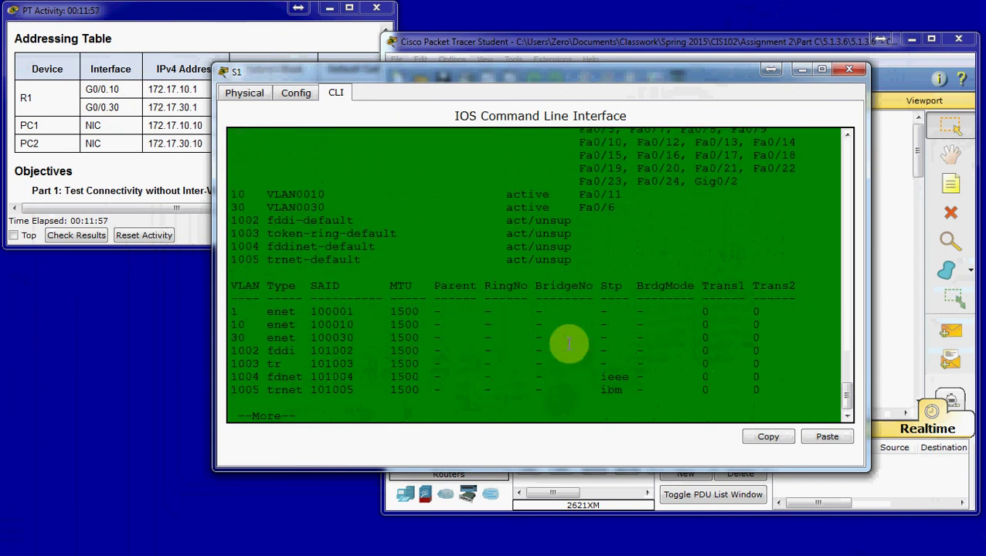
{"action": "scroll", "coordinate": [572, 325], "scroll_direction": "up", "scroll_amount": 3}
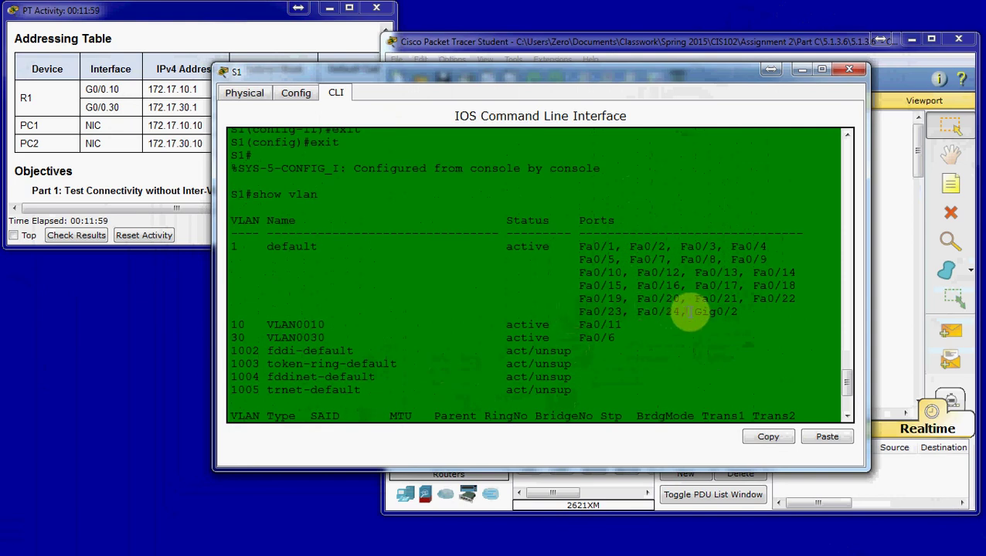
{"action": "left_click_drag", "start_coordinate": [689, 310], "coordinate": [764, 313]}
{"action": "left_click", "coordinate": [760, 317]}
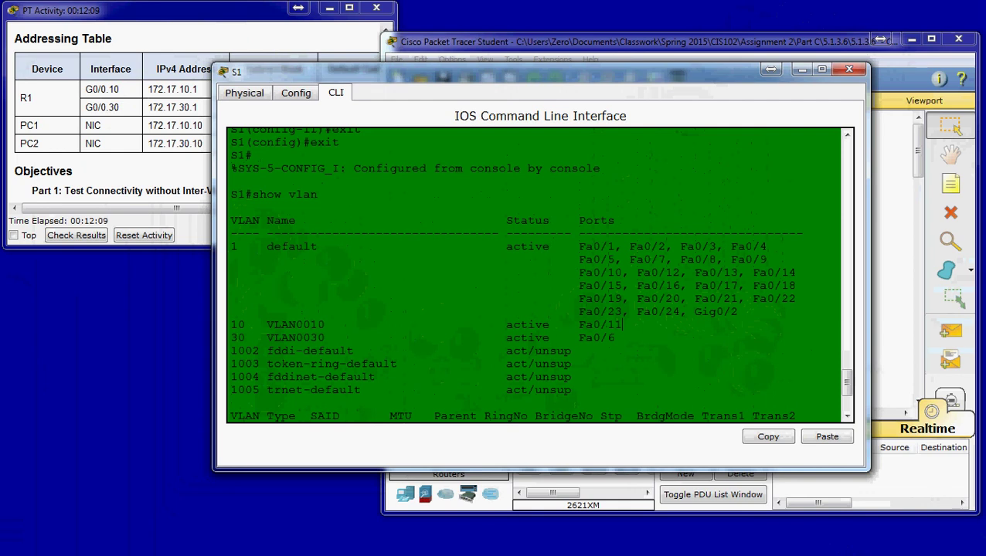
{"action": "left_click", "coordinate": [757, 284]}
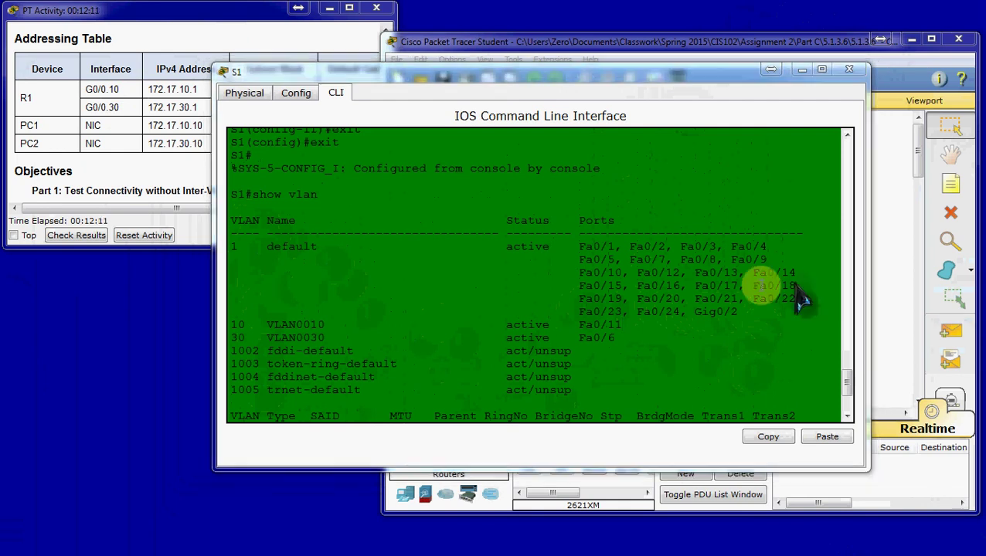
{"action": "key", "text": "space"}
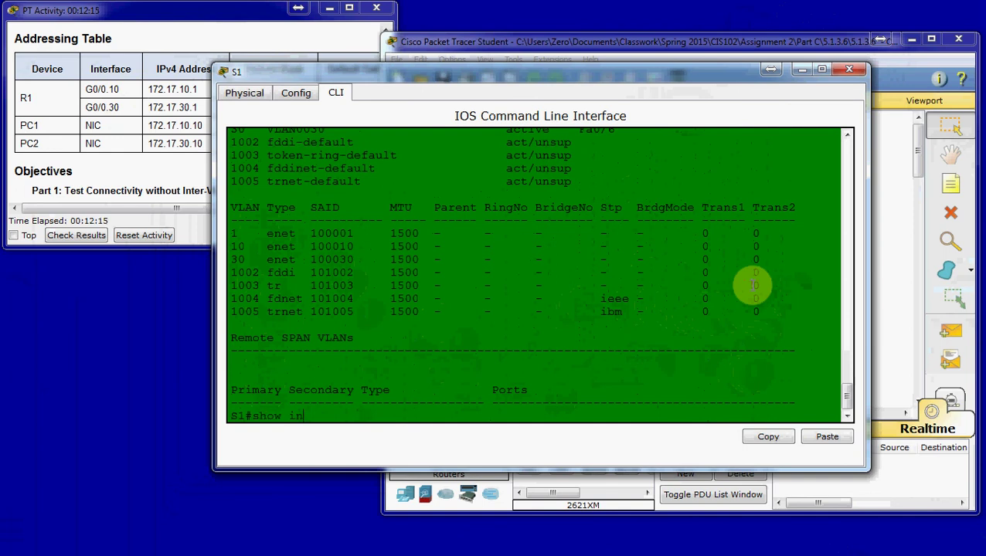
{"action": "key", "text": "Return"}
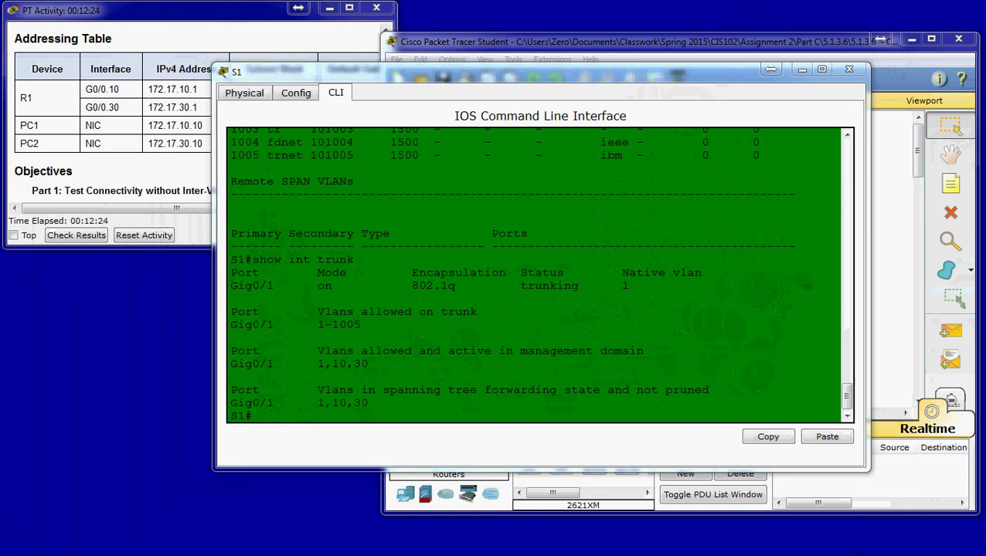
Close S1, switch to Simulation mode and launch PC1's ping to 172.17.30.10
{"action": "left_click", "coordinate": [847, 72]}
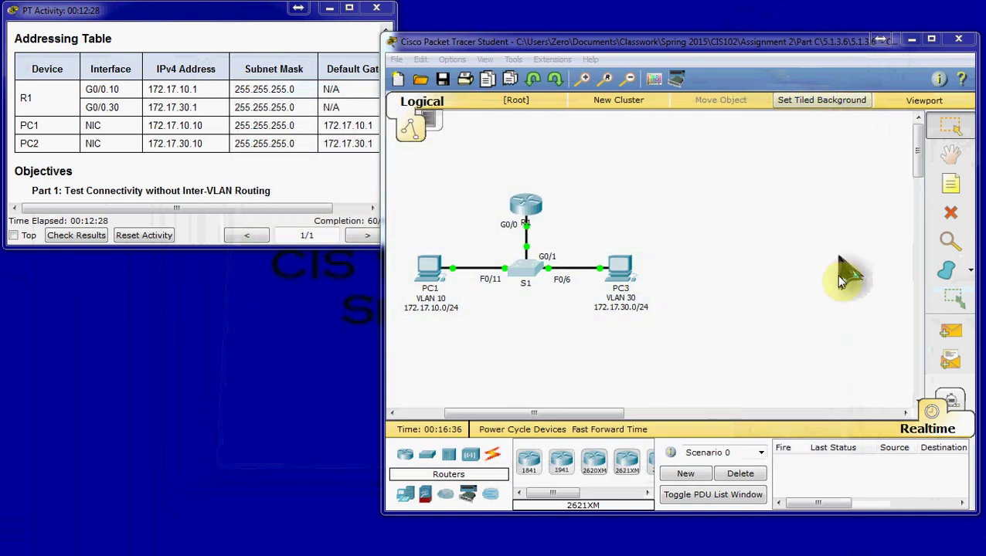
{"action": "left_click", "coordinate": [952, 400]}
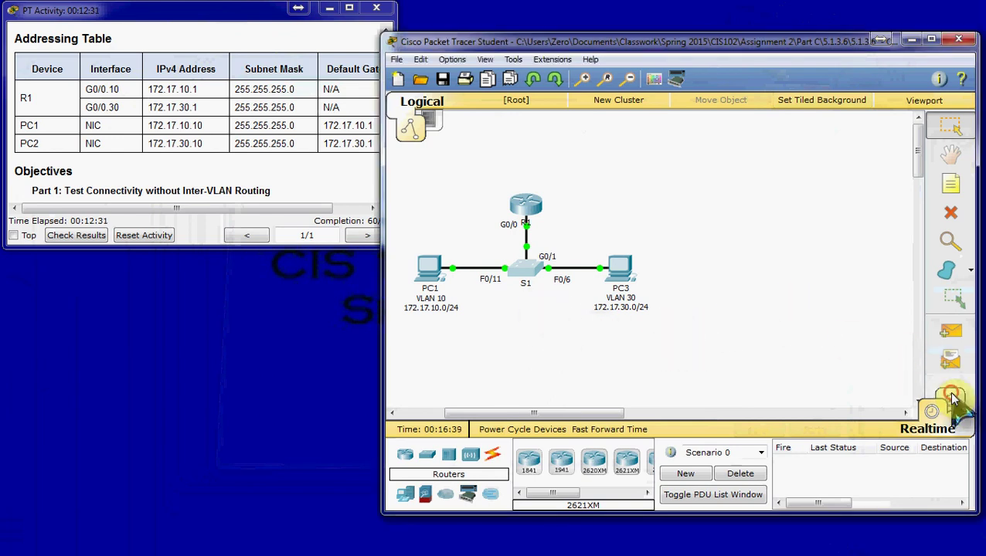
{"action": "left_click", "coordinate": [431, 267]}
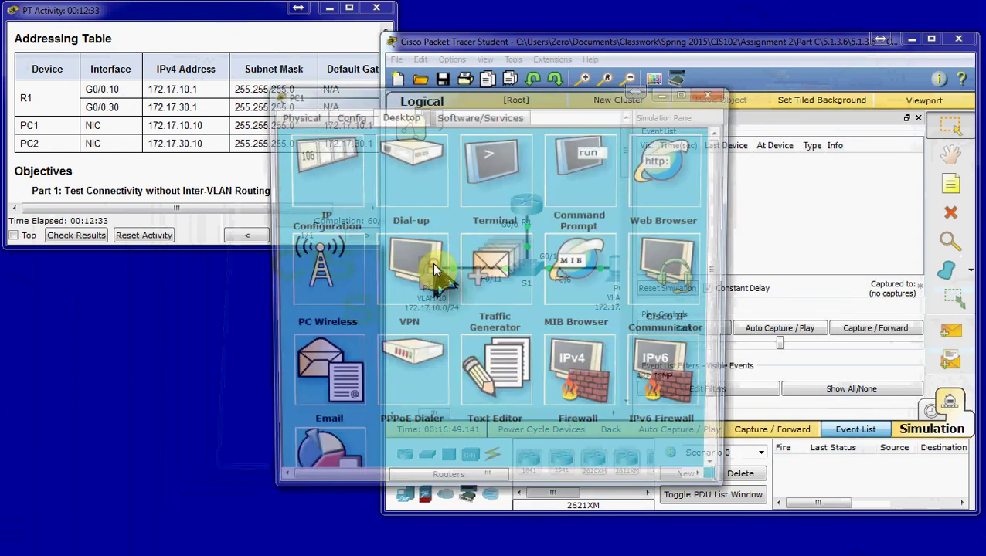
{"action": "left_click", "coordinate": [583, 202]}
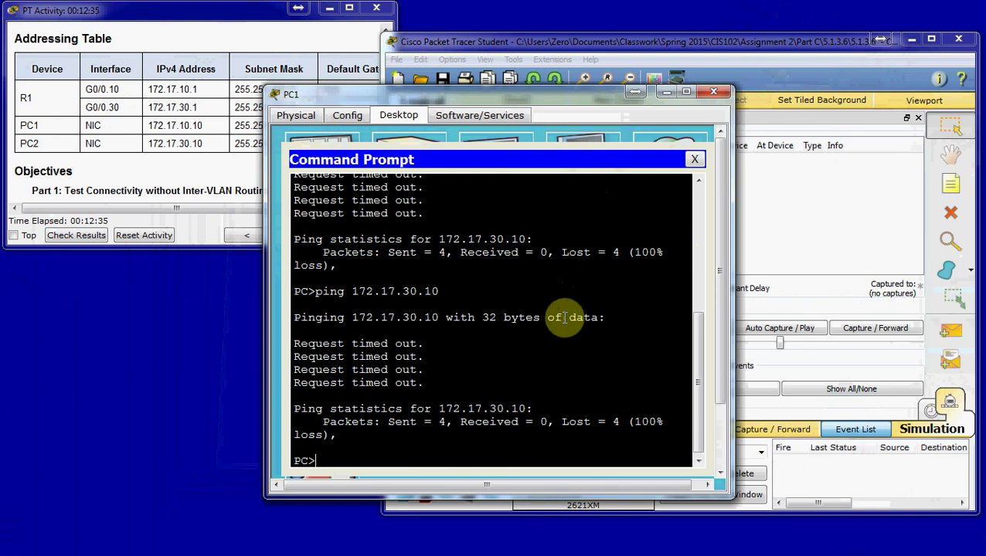
{"action": "key", "text": "Up"}
{"action": "key", "text": "Return"}
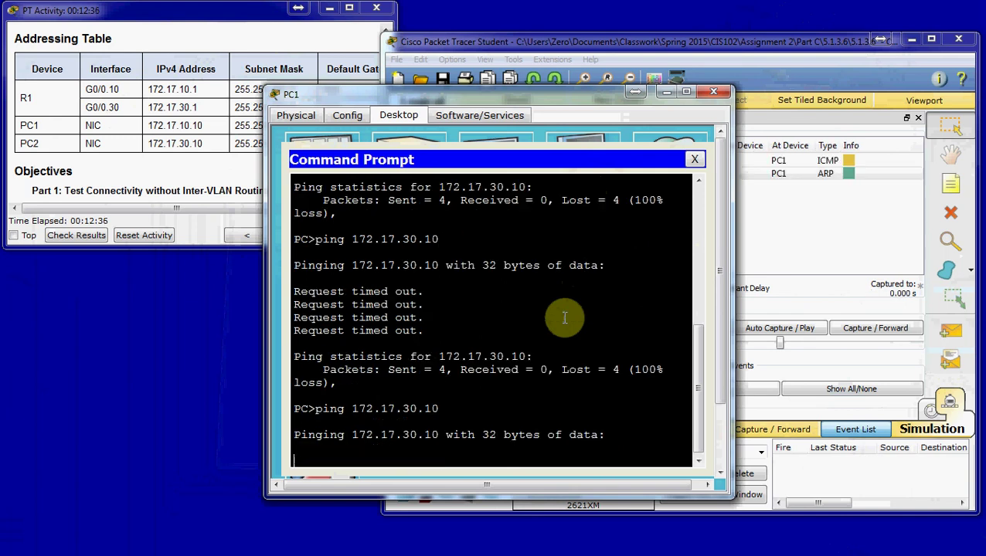
{"action": "left_click", "coordinate": [660, 91]}
Step the ARP and ICMP packets through S1 and R1 to PC3 with Capture/Forward
{"action": "left_click", "coordinate": [823, 173]}
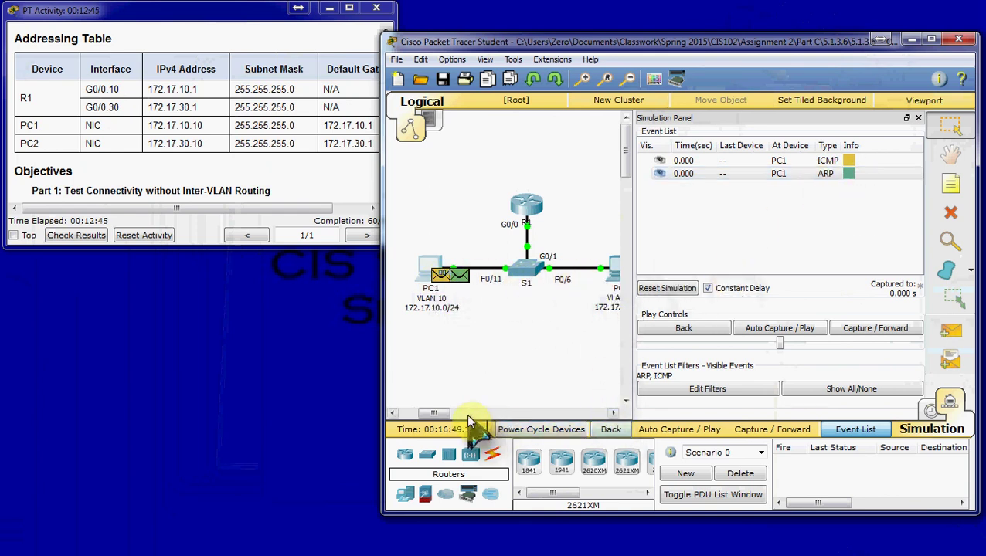
{"action": "left_click_drag", "start_coordinate": [442, 412], "coordinate": [445, 413]}
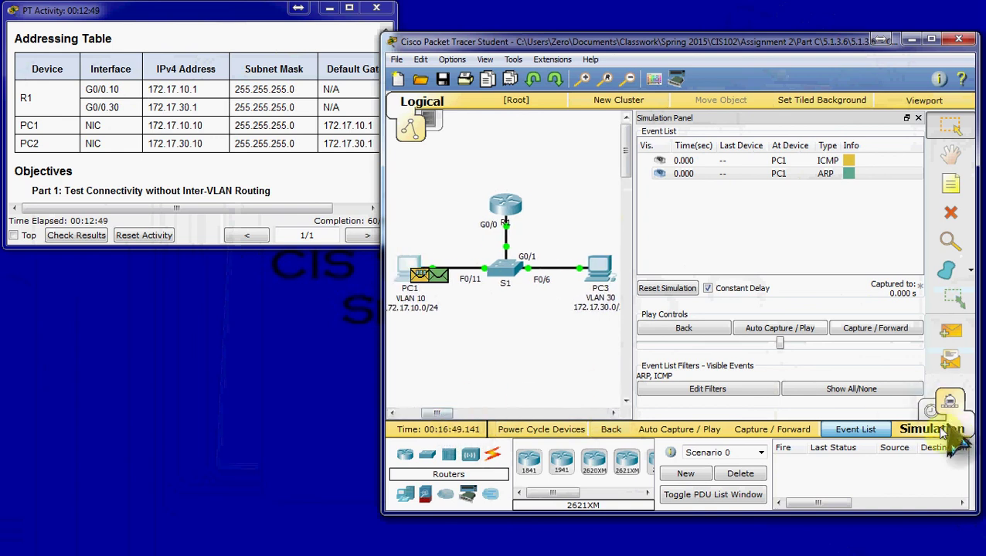
{"action": "left_click", "coordinate": [771, 432]}
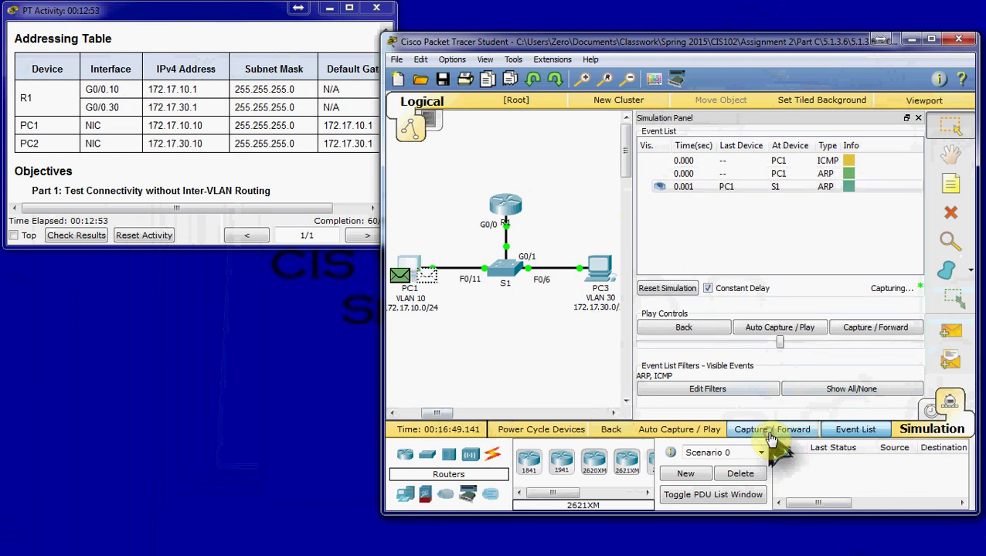
{"action": "left_click", "coordinate": [770, 433]}
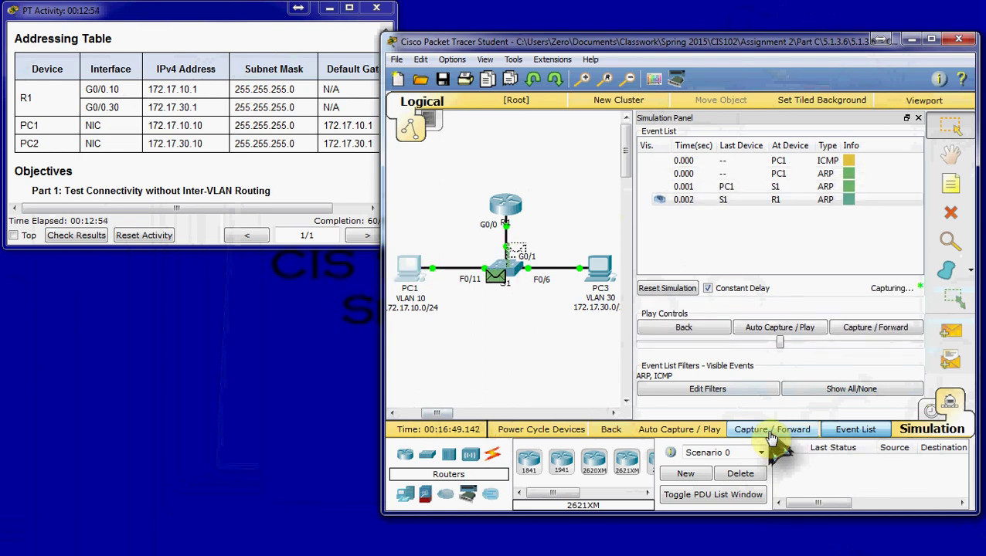
{"action": "left_click", "coordinate": [770, 433]}
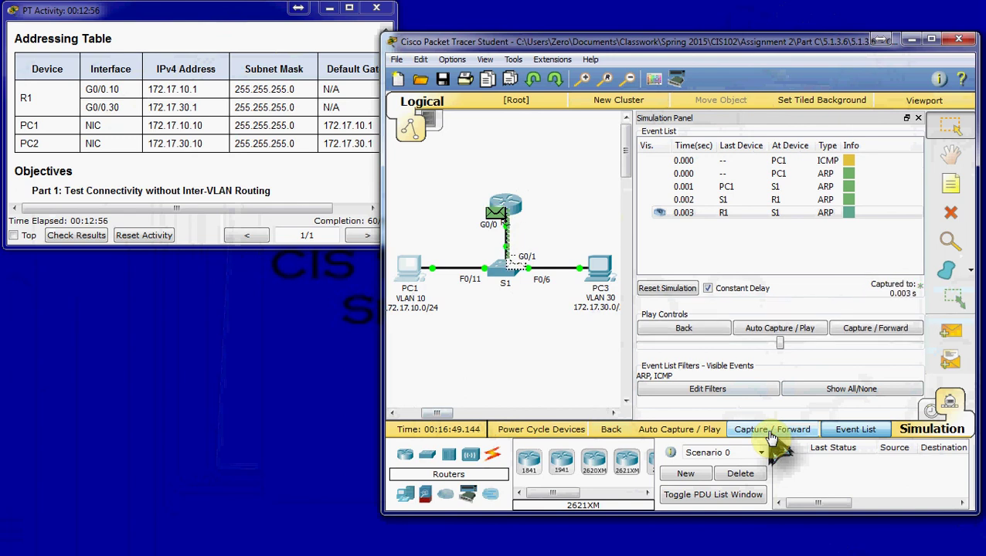
{"action": "left_click", "coordinate": [771, 432]}
{"action": "left_click", "coordinate": [771, 431]}
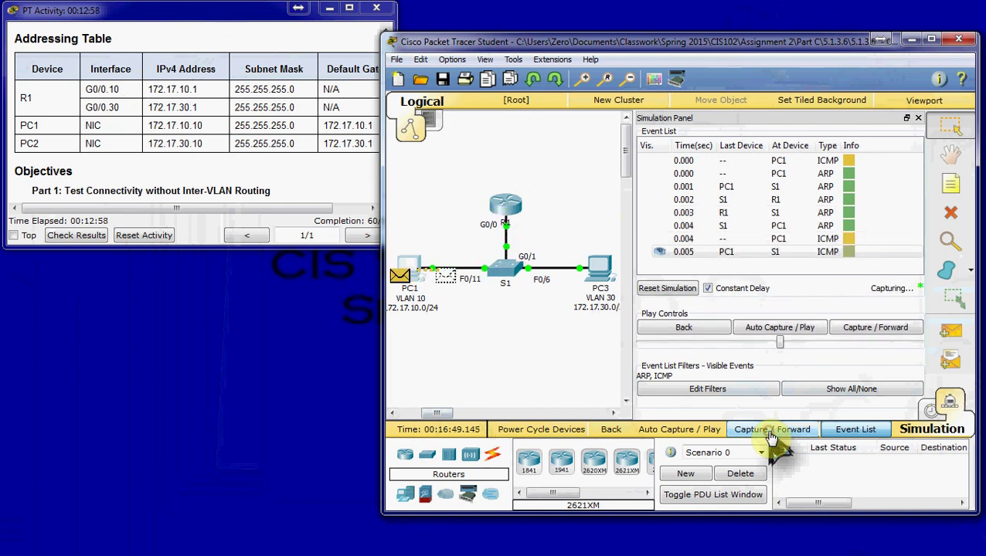
{"action": "left_click", "coordinate": [771, 431]}
{"action": "left_click", "coordinate": [771, 431]}
{"action": "left_click", "coordinate": [770, 432]}
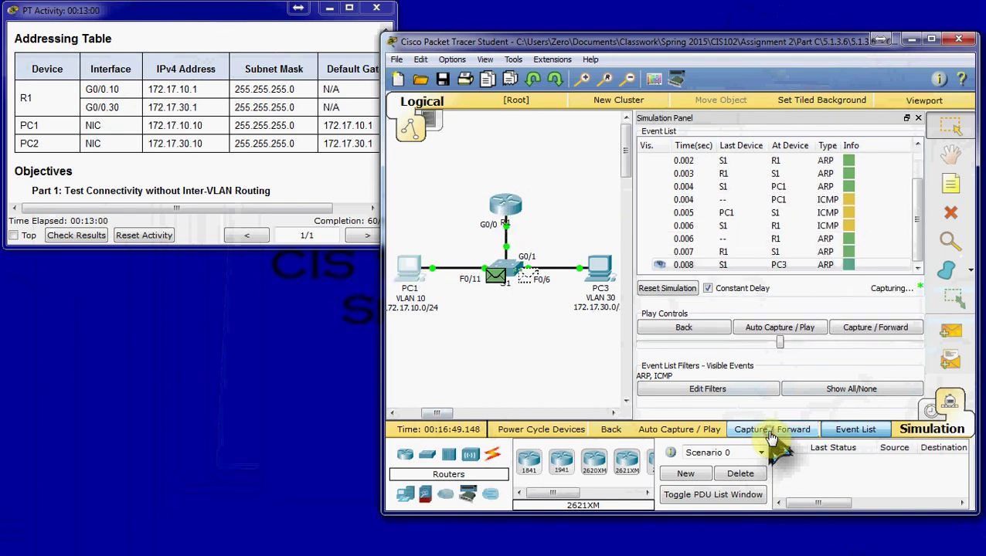
{"action": "left_click", "coordinate": [770, 432]}
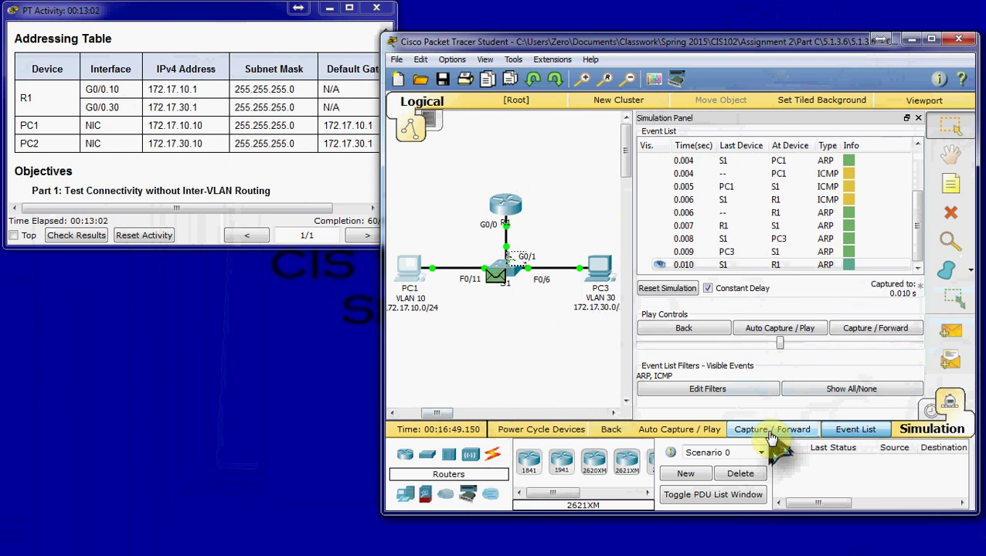
{"action": "left_click", "coordinate": [770, 434]}
{"action": "left_click", "coordinate": [780, 426]}
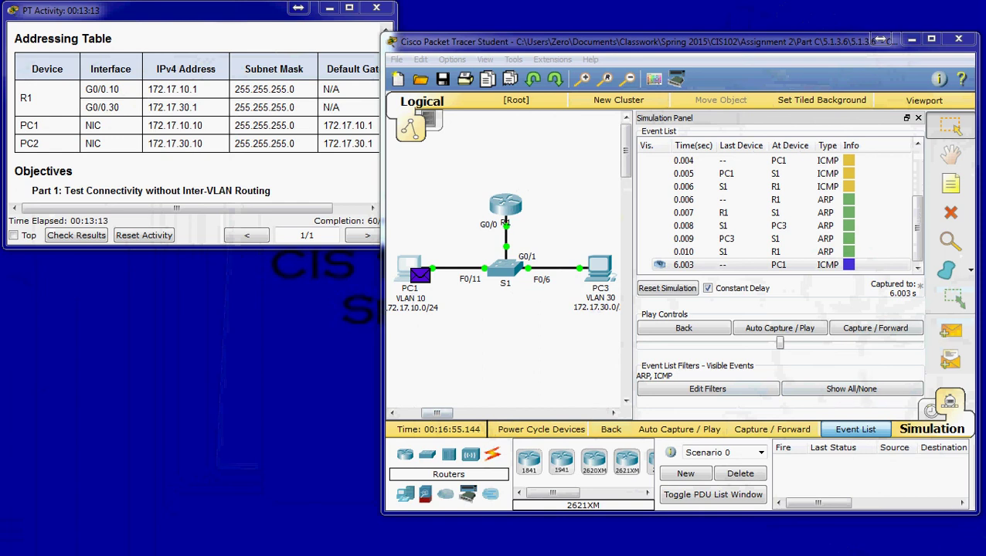
Return to Realtime mode and rerun PC1's ping to 172.17.30.10, getting 4 of 4 replies
{"action": "key", "text": "alt+Tab"}
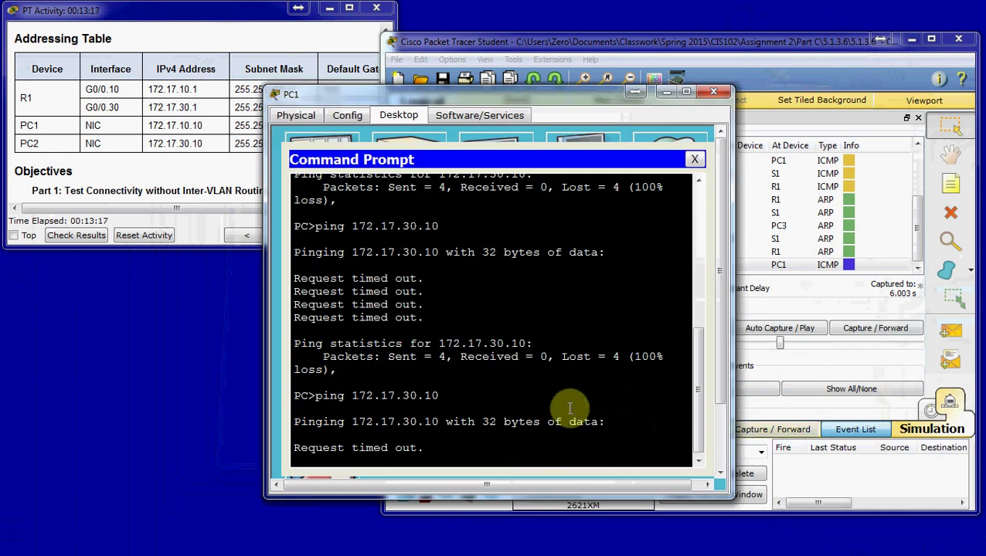
{"action": "scroll", "coordinate": [543, 388], "scroll_direction": "down", "scroll_amount": 1}
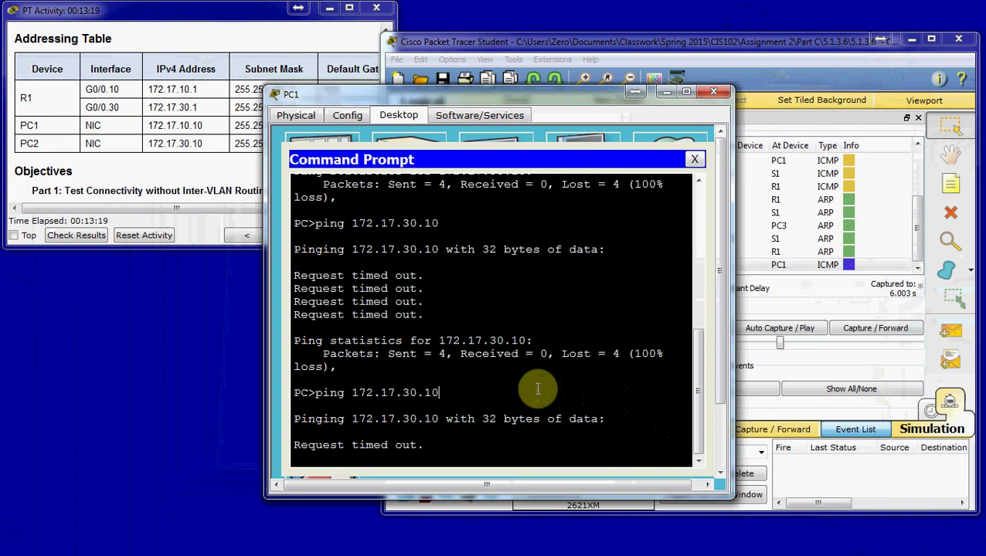
{"action": "left_click_drag", "start_coordinate": [517, 94], "coordinate": [489, 43]}
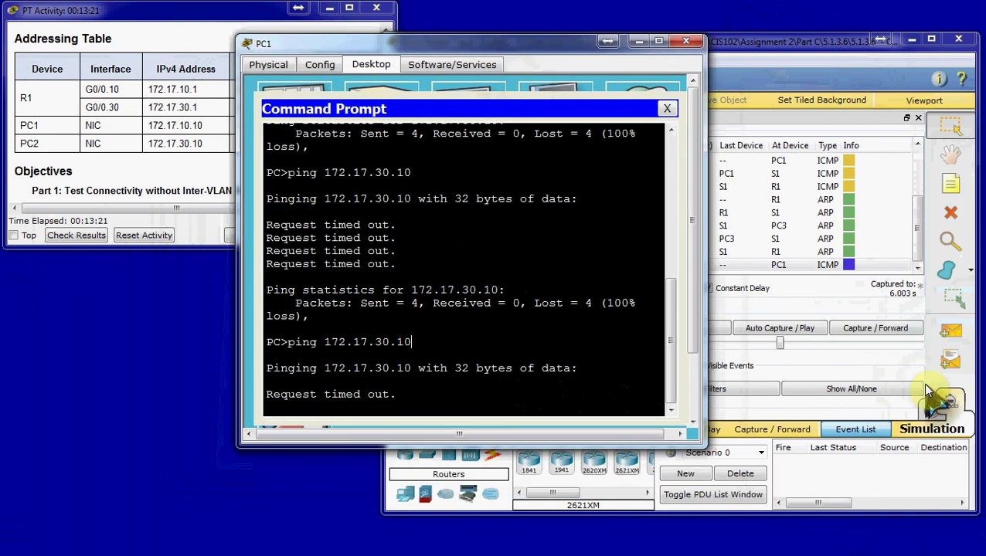
{"action": "left_click", "coordinate": [939, 412]}
{"action": "left_click", "coordinate": [336, 312]}
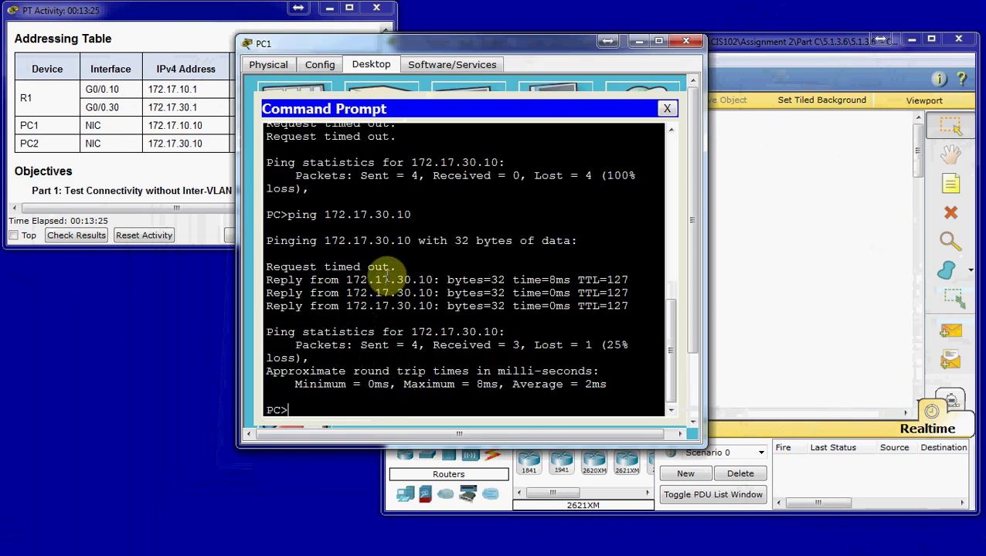
{"action": "left_click_drag", "start_coordinate": [396, 267], "coordinate": [637, 310]}
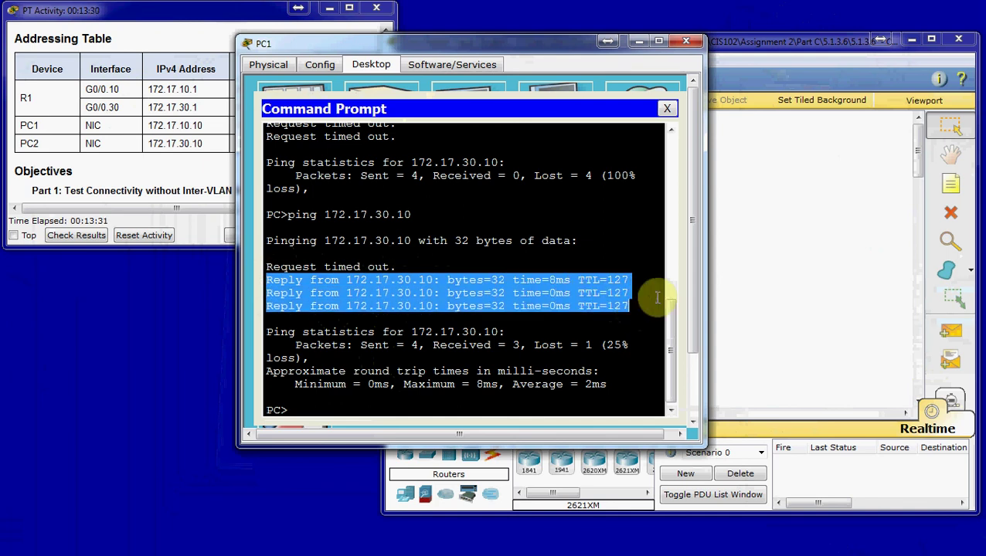
{"action": "left_click", "coordinate": [654, 342]}
{"action": "key", "text": "Up"}
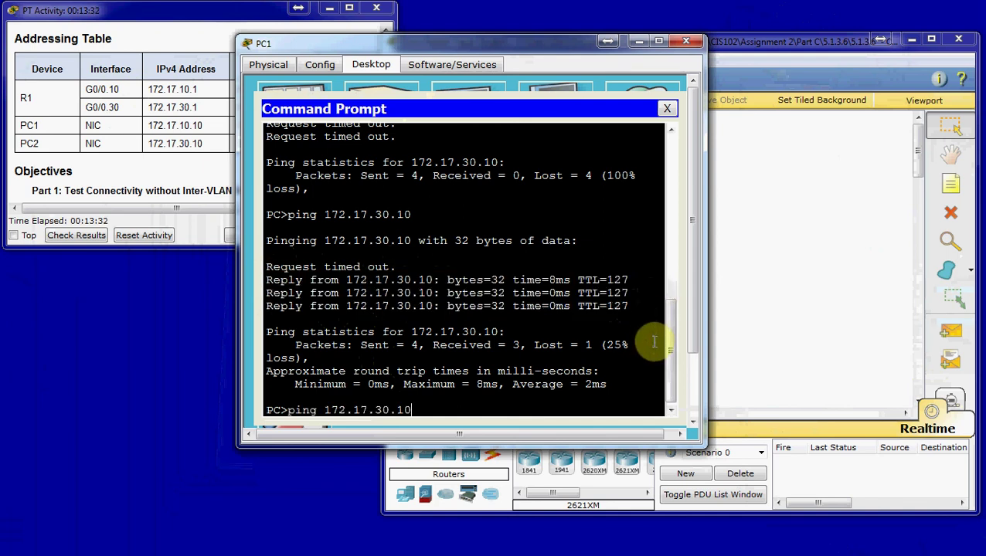
{"action": "key", "text": "Return"}
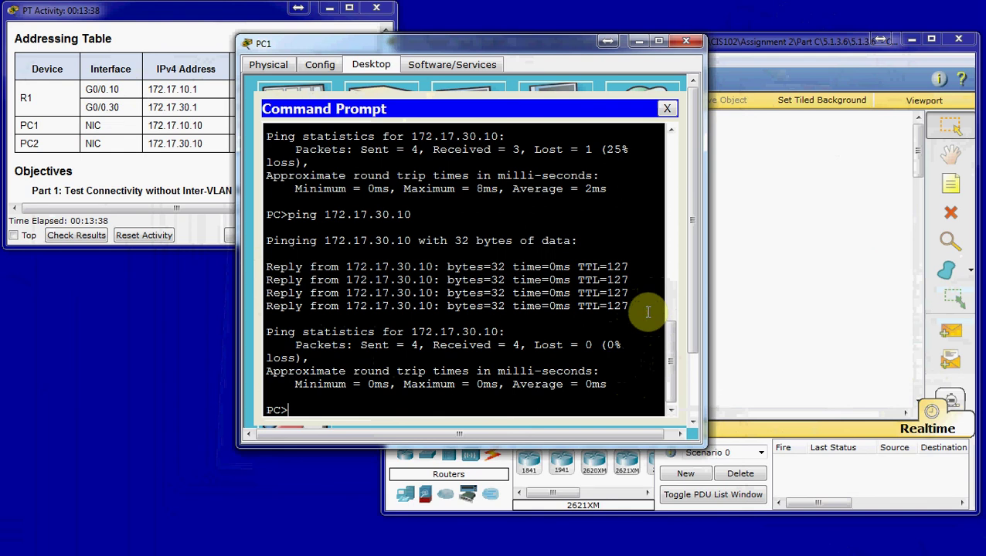
Close PC1, verify 60/60 completion in the activity window, close it and quit Packet Tracer
{"action": "left_click", "coordinate": [695, 44]}
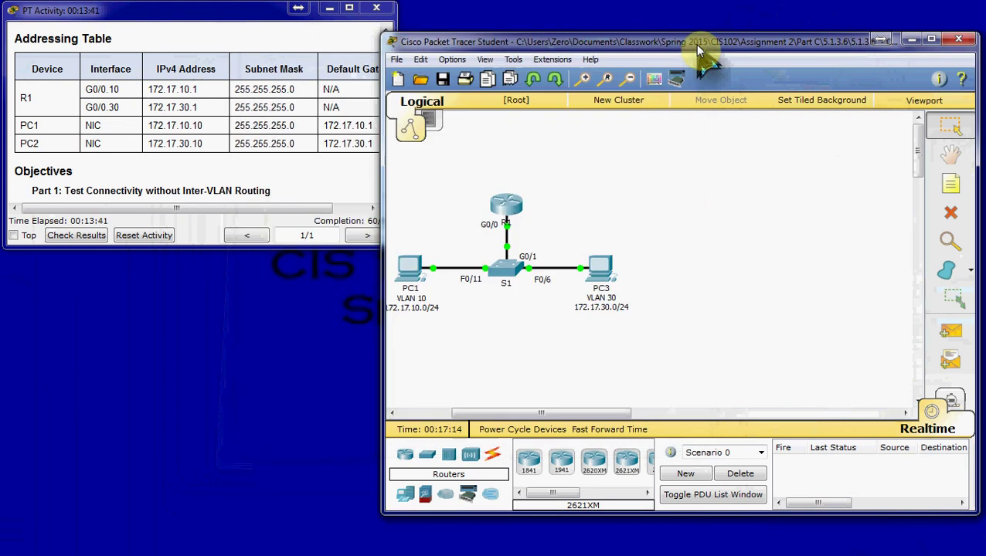
{"action": "left_click", "coordinate": [313, 207]}
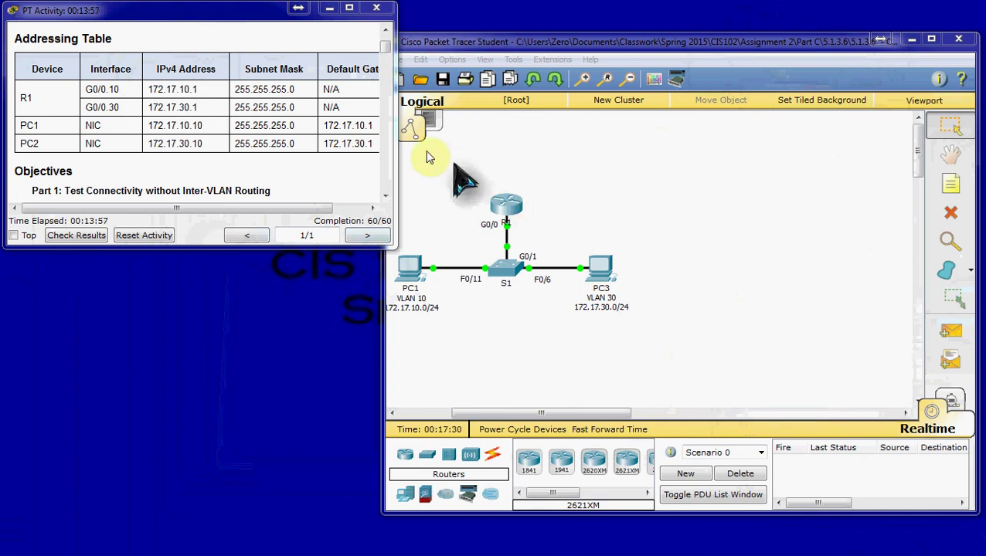
{"action": "left_click", "coordinate": [378, 9]}
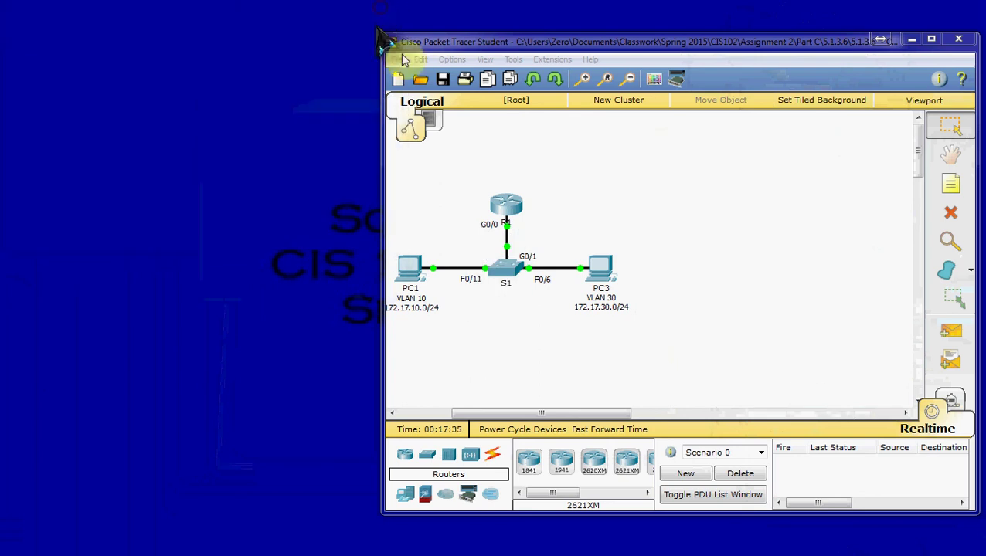
{"action": "left_click", "coordinate": [972, 42]}
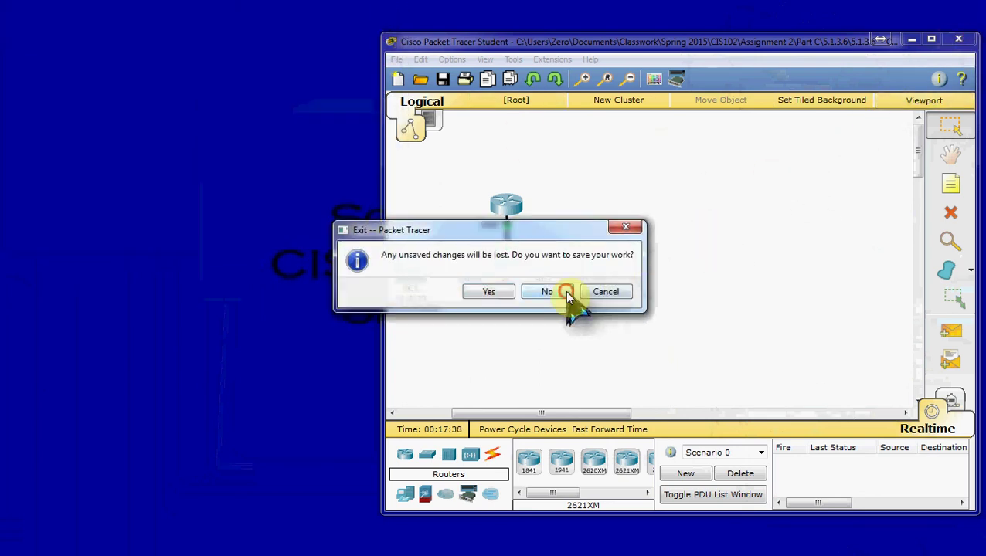